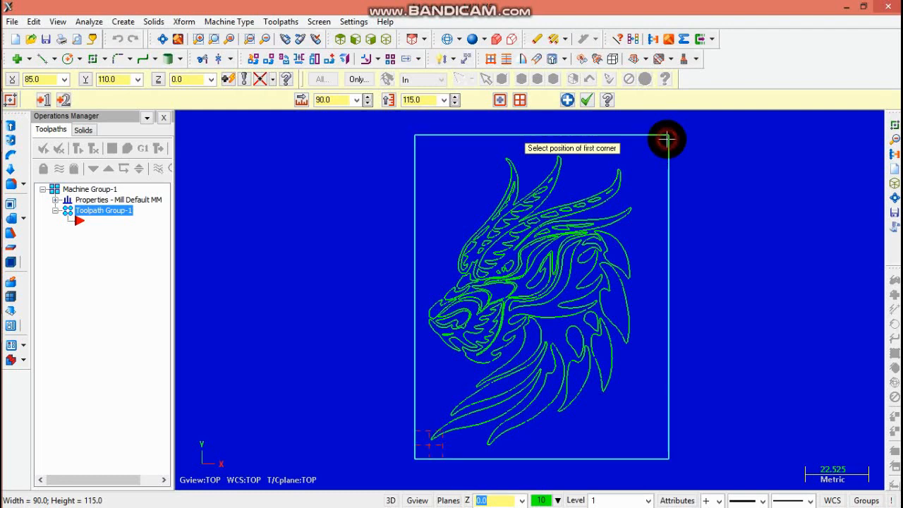
Accept the 90 by 115 rectangle around the dragon and size the rectangular stock from a bounding box of all entities.
{"action": "left_click", "coordinate": [586, 99]}
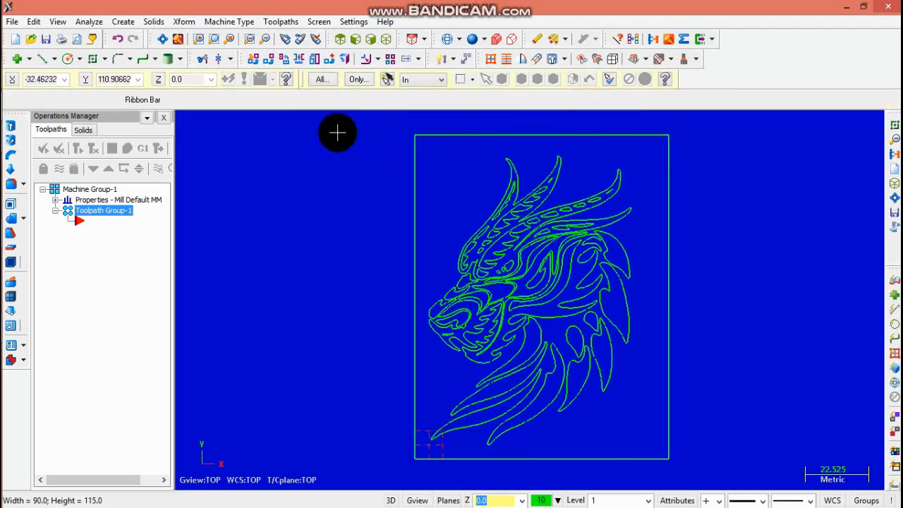
{"action": "left_click", "coordinate": [67, 202]}
{"action": "left_click", "coordinate": [98, 231]}
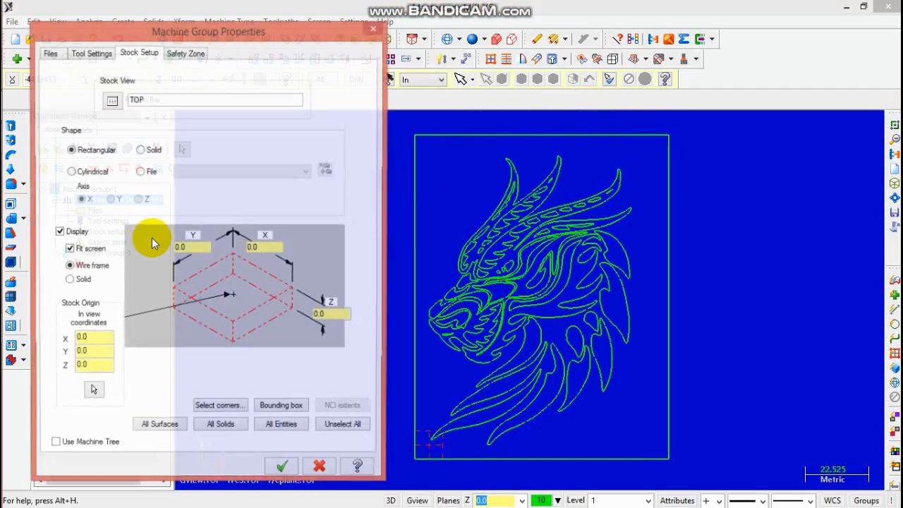
{"action": "left_click", "coordinate": [281, 405]}
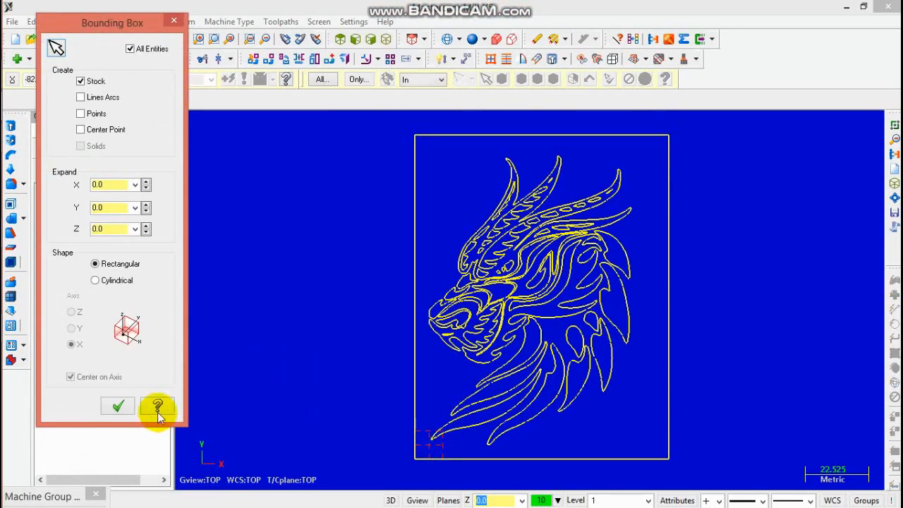
{"action": "left_click", "coordinate": [117, 405]}
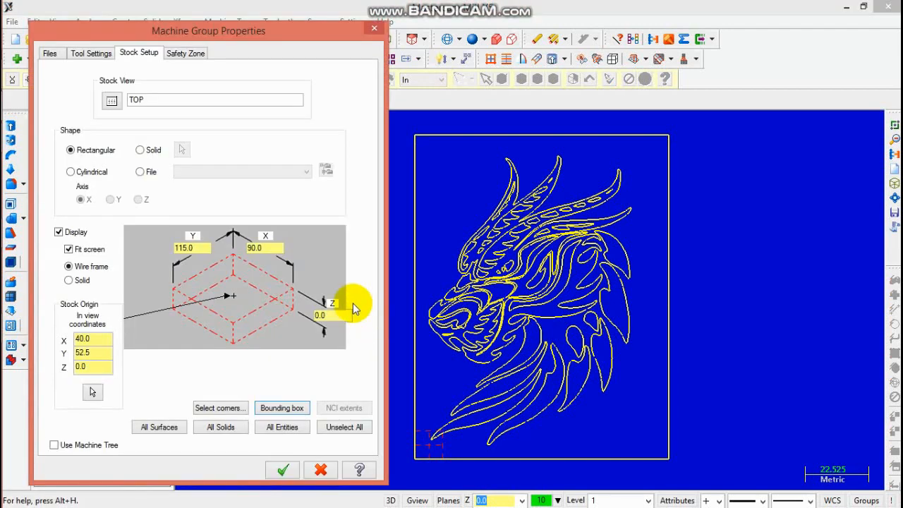
Set the stock's Z thickness to 3 and accept the stock setup.
{"action": "left_click", "coordinate": [337, 315]}
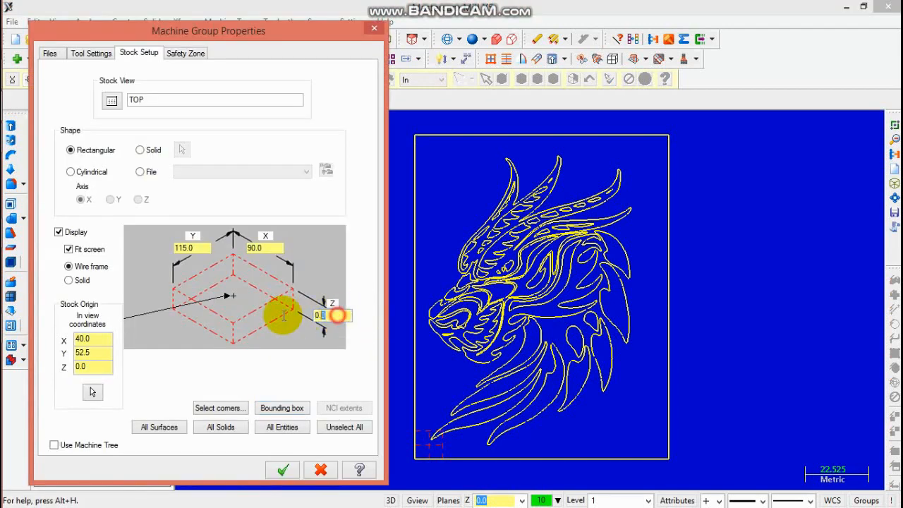
{"action": "type", "text": "3"}
{"action": "key", "text": "Tab"}
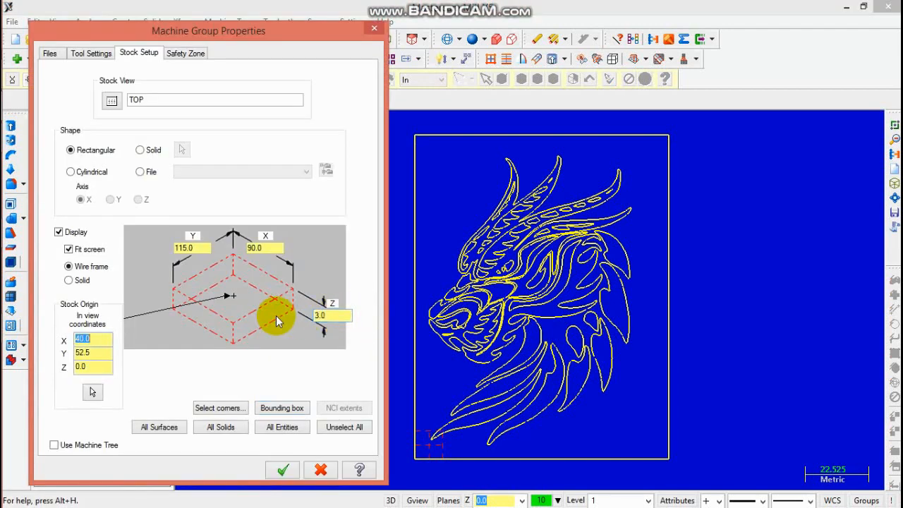
{"action": "left_click", "coordinate": [300, 468]}
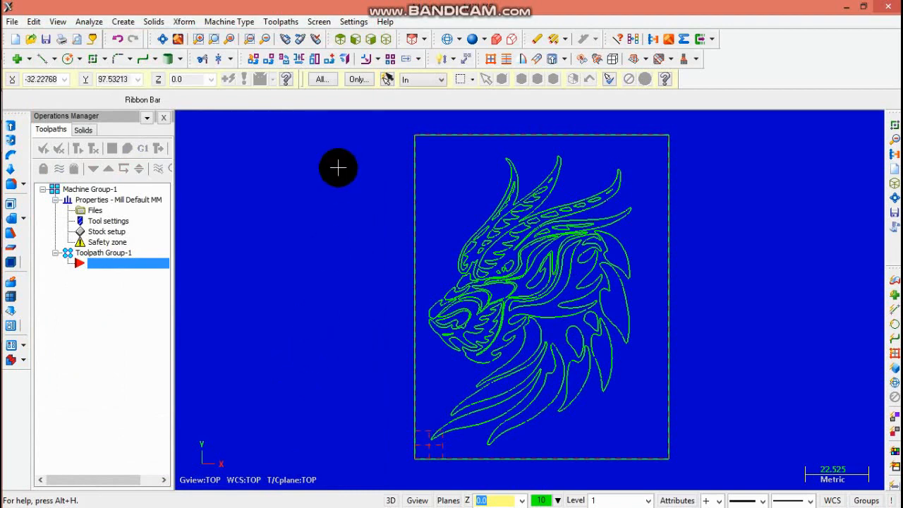
Create an Engraving toolpath and begin its first chain on the inner edge of the dragon's leftmost horn.
{"action": "left_click", "coordinate": [282, 22]}
{"action": "left_click", "coordinate": [292, 143]}
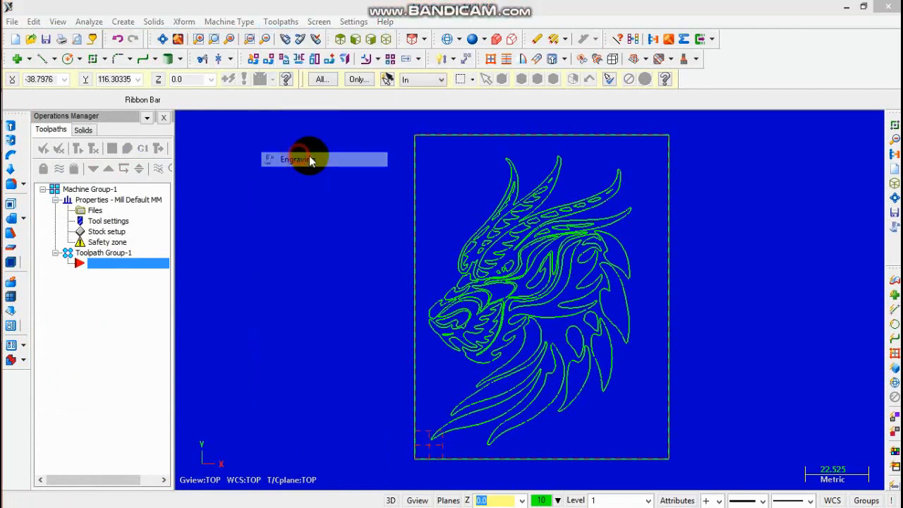
{"action": "left_click", "coordinate": [105, 187]}
{"action": "scroll", "coordinate": [535, 235], "scroll_direction": "up", "scroll_amount": 1}
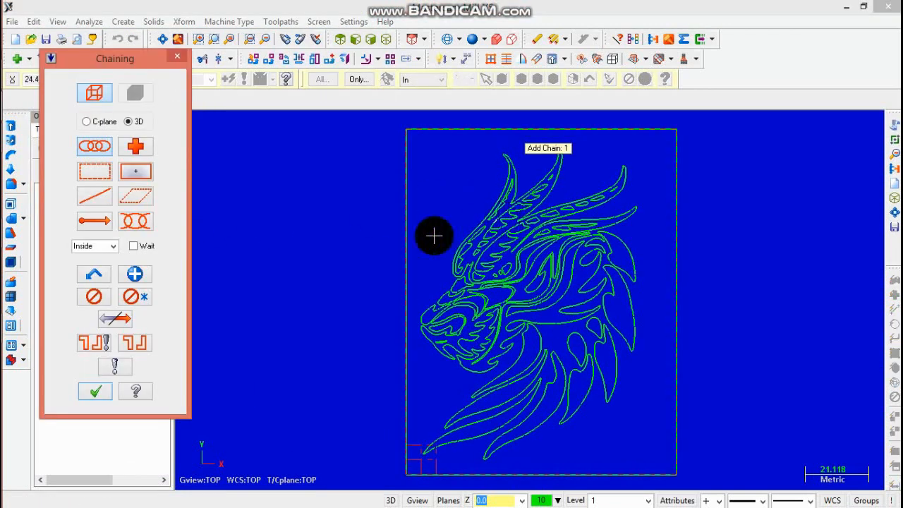
{"action": "scroll", "coordinate": [569, 206], "scroll_direction": "up", "scroll_amount": 1}
{"action": "scroll", "coordinate": [483, 173], "scroll_direction": "up", "scroll_amount": 4}
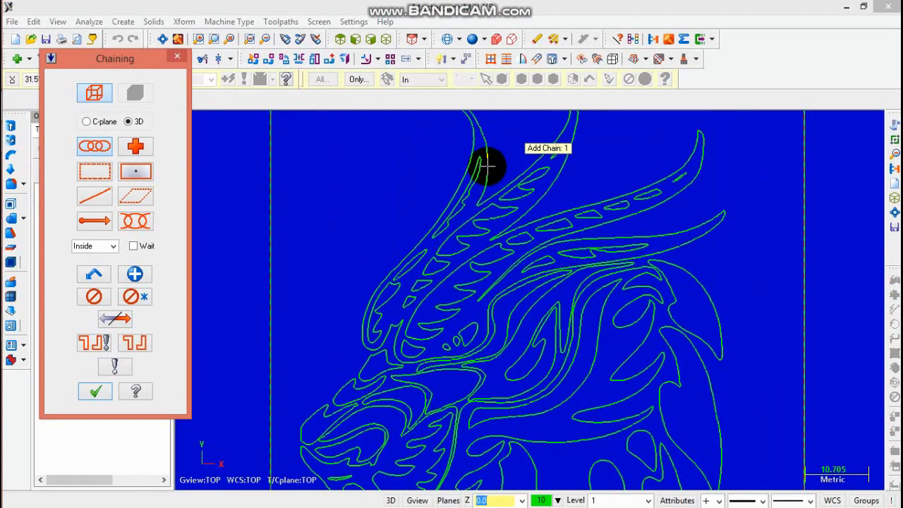
{"action": "left_click", "coordinate": [487, 166]}
Continue the first chain around the leftmost horn's tip and down its outer edge.
{"action": "scroll", "coordinate": [478, 134], "scroll_direction": "up", "scroll_amount": 5}
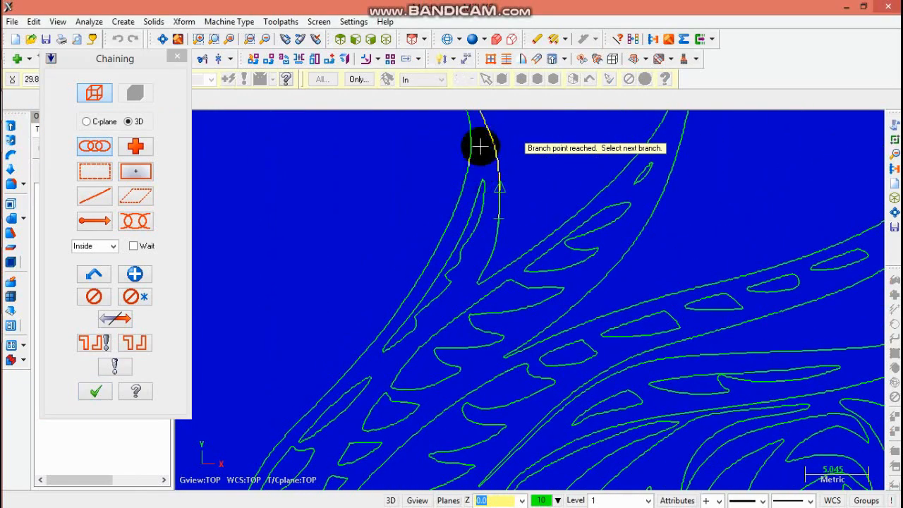
{"action": "scroll", "coordinate": [479, 143], "scroll_direction": "up", "scroll_amount": 3}
{"action": "left_click", "coordinate": [269, 41]}
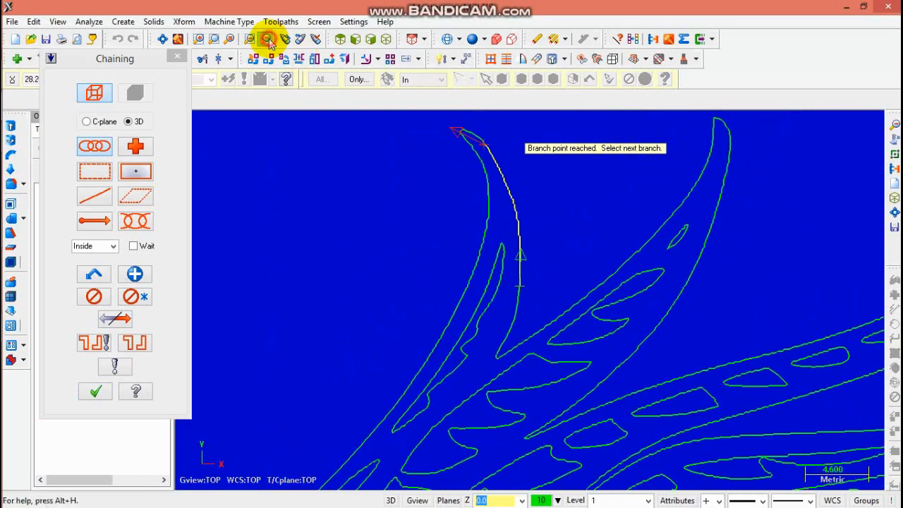
{"action": "scroll", "coordinate": [488, 193], "scroll_direction": "up", "scroll_amount": 5}
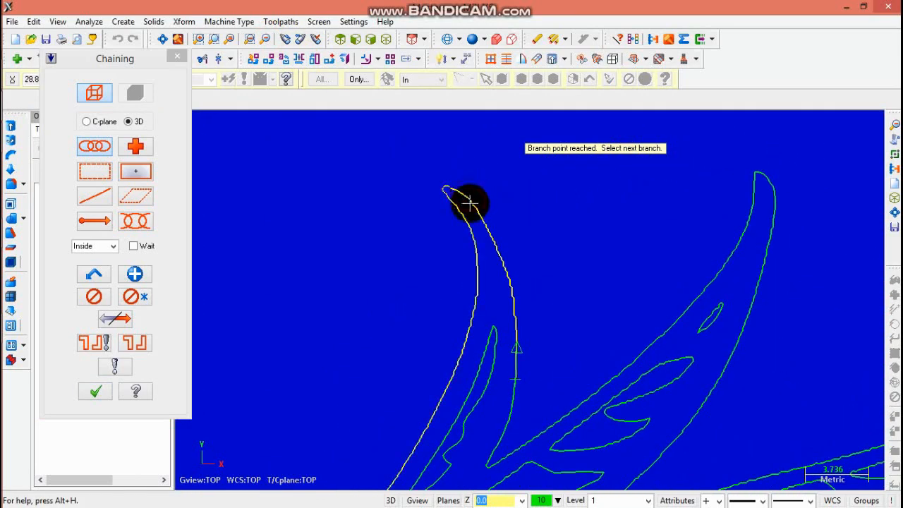
{"action": "scroll", "coordinate": [469, 204], "scroll_direction": "down", "scroll_amount": 3}
Extend the first chain around the back of the crest and along its lower outline toward the lowest horn.
{"action": "left_click", "coordinate": [270, 40]}
{"action": "left_click", "coordinate": [271, 40]}
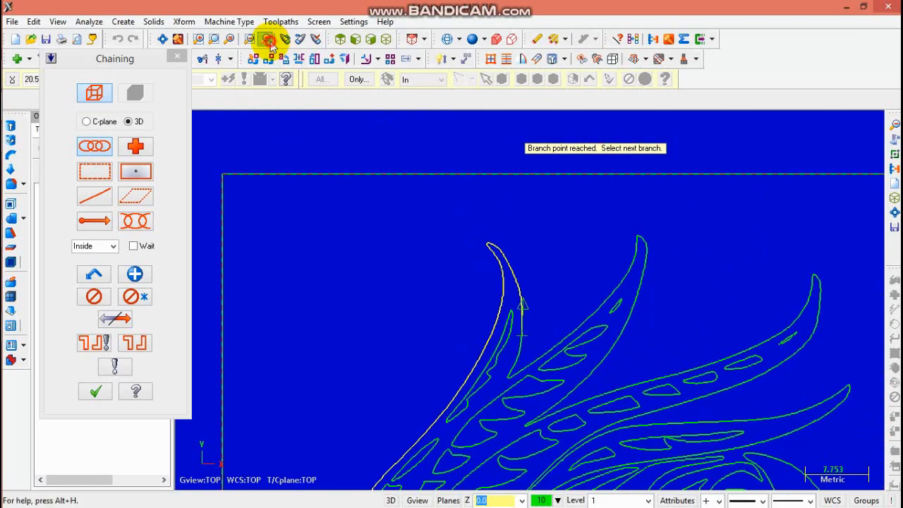
{"action": "left_click", "coordinate": [269, 41]}
{"action": "left_click", "coordinate": [269, 41]}
{"action": "left_click", "coordinate": [268, 41]}
{"action": "left_click", "coordinate": [269, 41]}
{"action": "scroll", "coordinate": [487, 374], "scroll_direction": "up", "scroll_amount": 2}
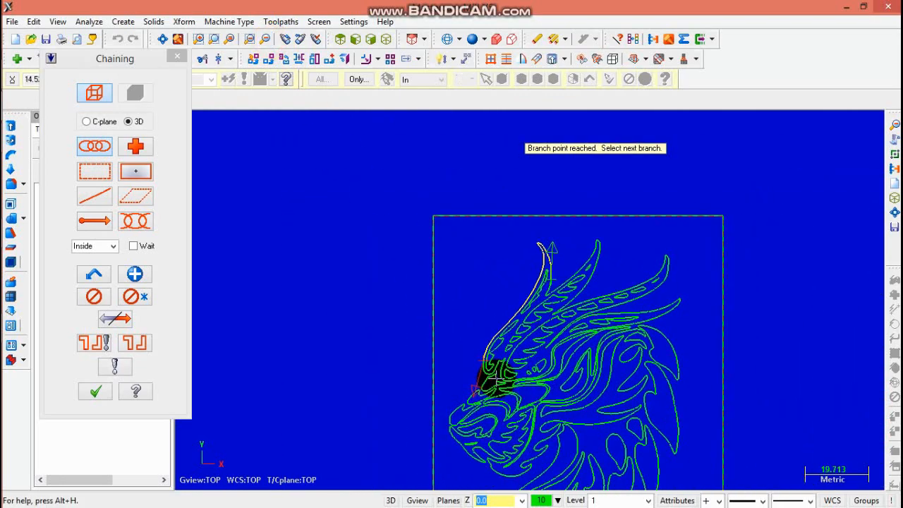
{"action": "scroll", "coordinate": [493, 381], "scroll_direction": "up", "scroll_amount": 5}
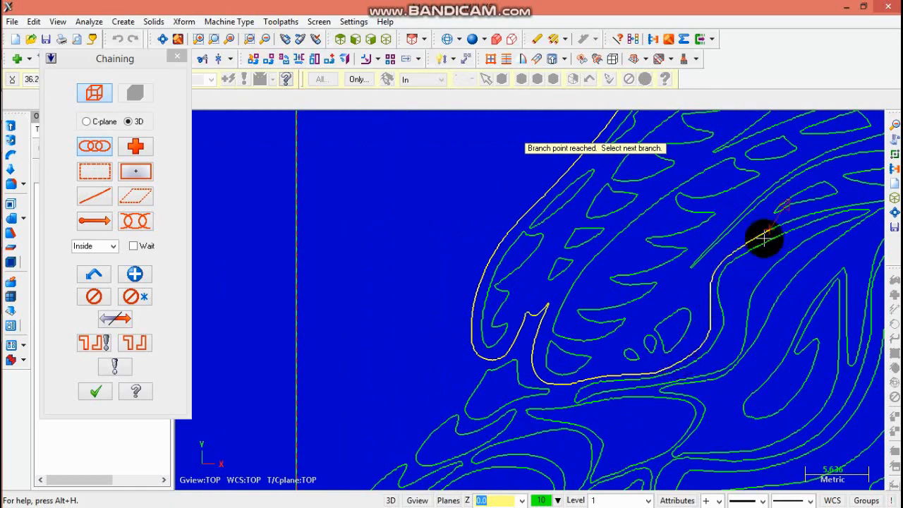
Extend the first chain along the lowest horn's lower edge, around its tip and back along its upper edge.
{"action": "left_click", "coordinate": [792, 221]}
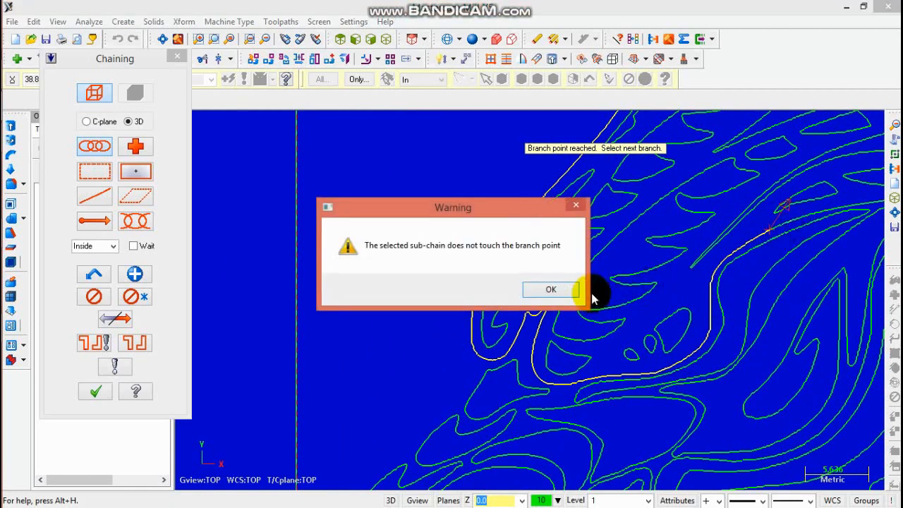
{"action": "left_click", "coordinate": [568, 288]}
{"action": "scroll", "coordinate": [807, 237], "scroll_direction": "up", "scroll_amount": 2}
{"action": "scroll", "coordinate": [783, 233], "scroll_direction": "up", "scroll_amount": 2}
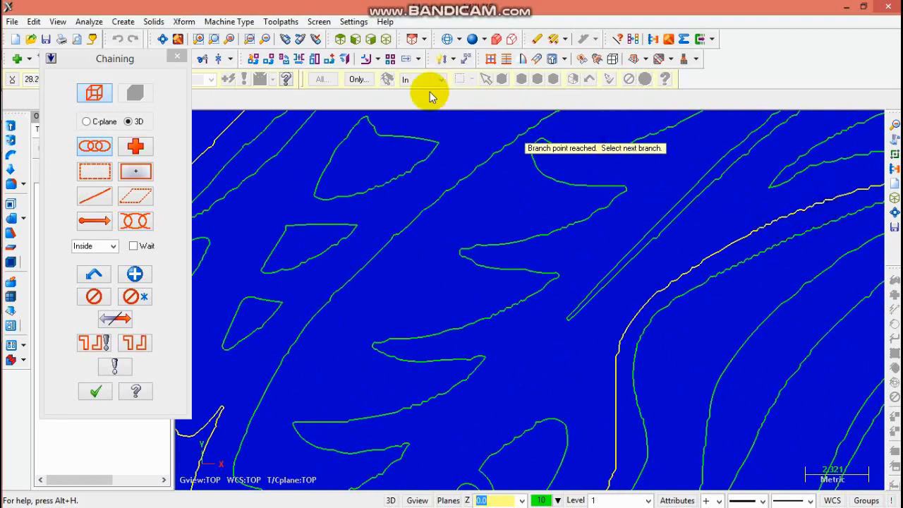
{"action": "left_click", "coordinate": [268, 40]}
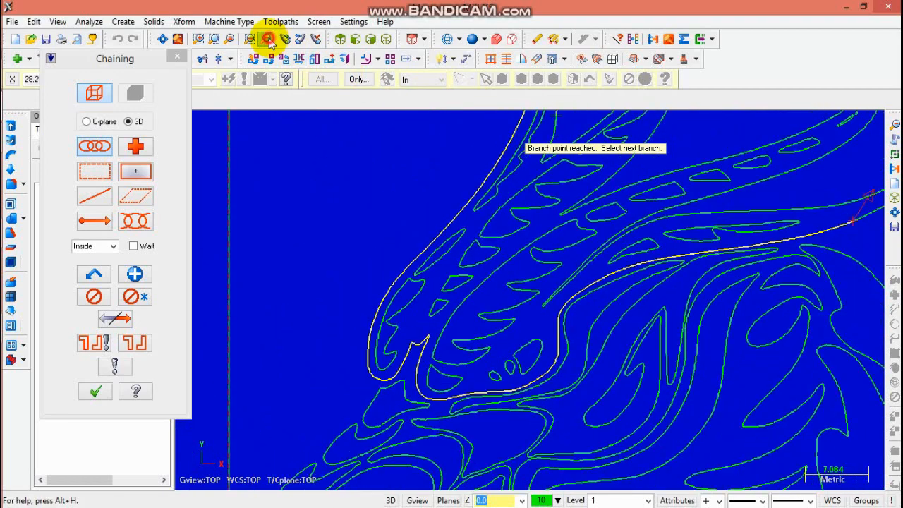
{"action": "scroll", "coordinate": [603, 260], "scroll_direction": "up", "scroll_amount": 5}
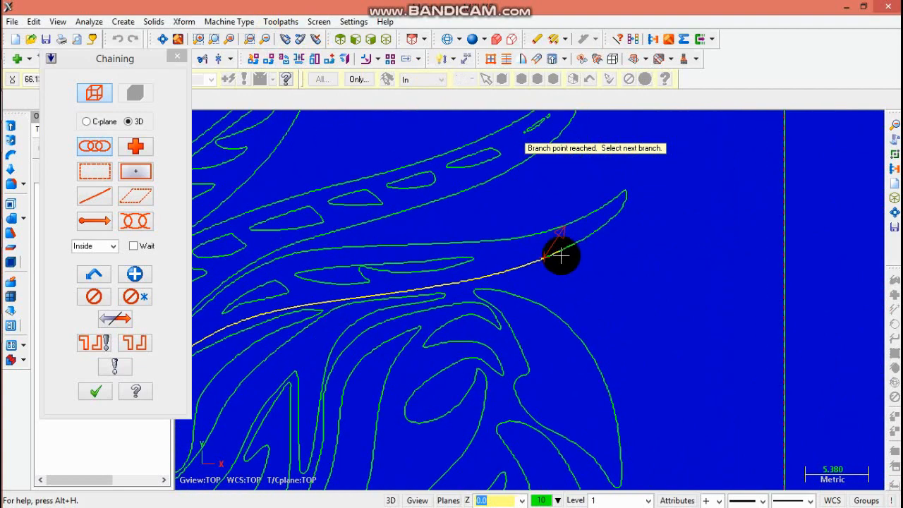
{"action": "left_click", "coordinate": [580, 248]}
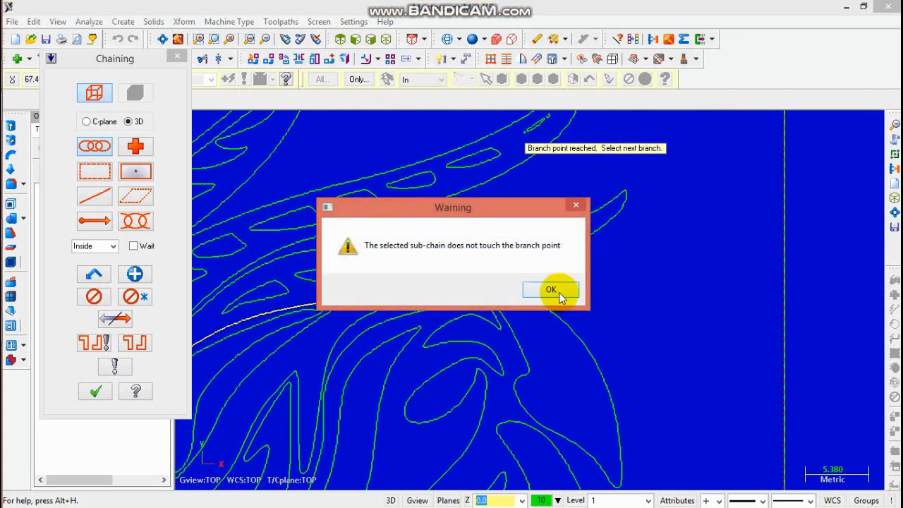
{"action": "left_click", "coordinate": [558, 288]}
{"action": "scroll", "coordinate": [571, 249], "scroll_direction": "up", "scroll_amount": 4}
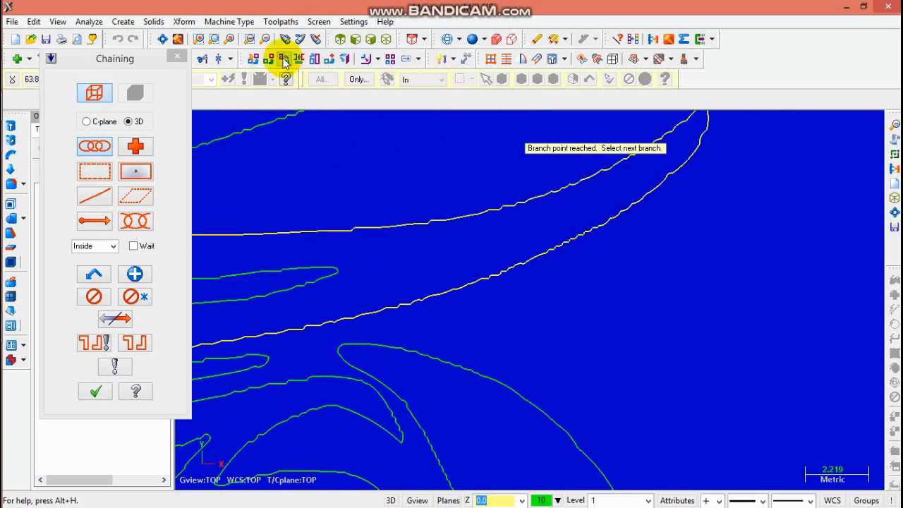
Continue the first chain around the narrow notch at the lowest horn's base and onto the next horn's lower edge.
{"action": "left_click", "coordinate": [268, 39]}
{"action": "left_click", "coordinate": [268, 39]}
{"action": "left_click", "coordinate": [268, 40]}
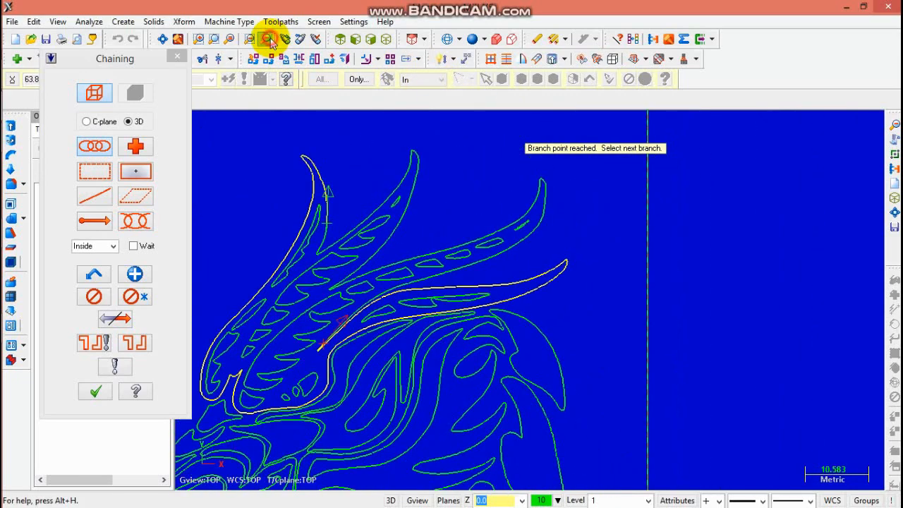
{"action": "left_click", "coordinate": [268, 40]}
{"action": "scroll", "coordinate": [414, 318], "scroll_direction": "up", "scroll_amount": 7}
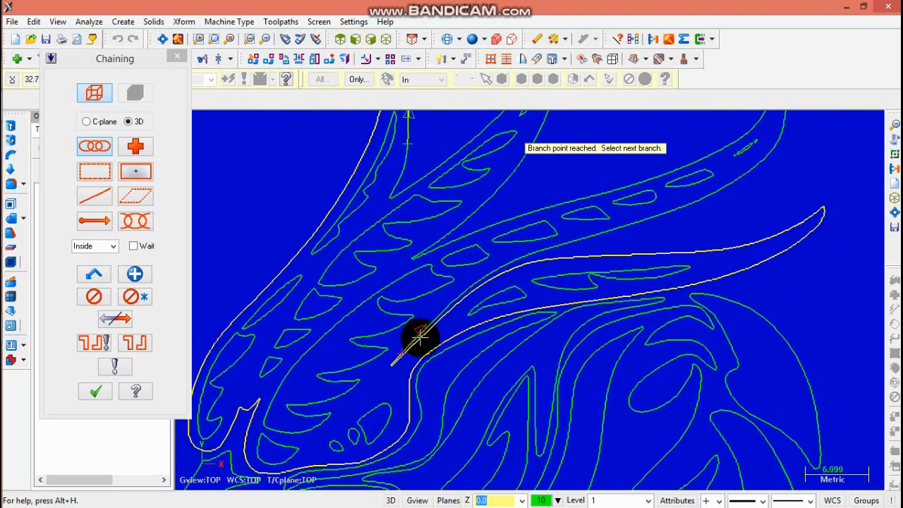
{"action": "scroll", "coordinate": [437, 314], "scroll_direction": "up", "scroll_amount": 2}
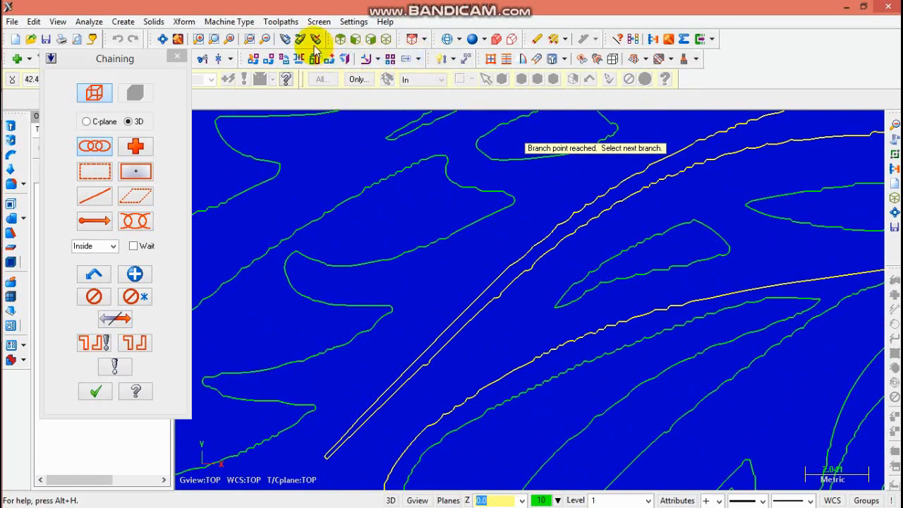
Follow the first chain around the two middle horns back to its starting point and end the chain.
{"action": "left_click", "coordinate": [268, 40]}
{"action": "left_click", "coordinate": [268, 40]}
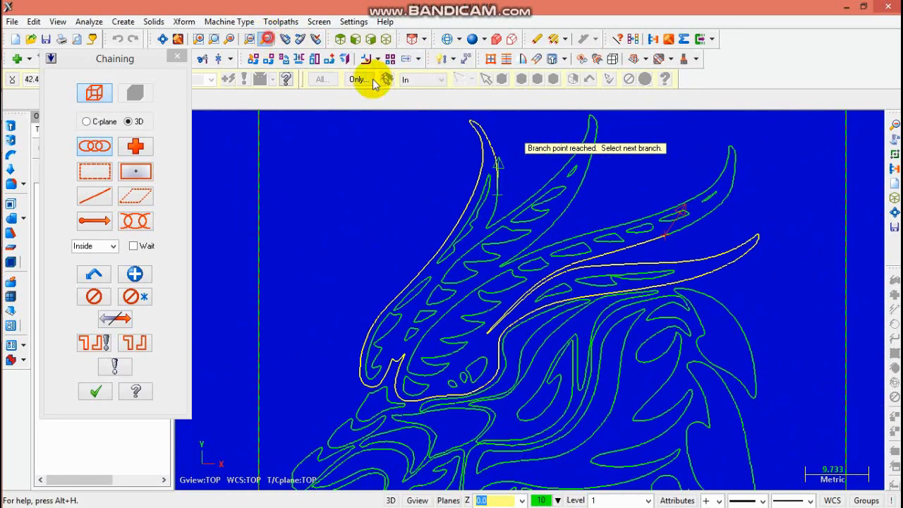
{"action": "scroll", "coordinate": [640, 257], "scroll_direction": "up", "scroll_amount": 2}
{"action": "scroll", "coordinate": [635, 262], "scroll_direction": "up", "scroll_amount": 1}
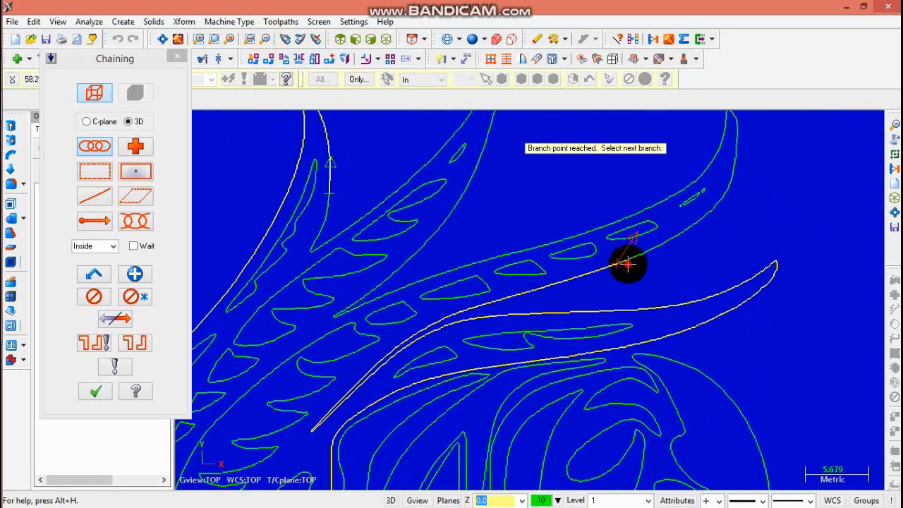
{"action": "left_click", "coordinate": [628, 264]}
{"action": "scroll", "coordinate": [348, 209], "scroll_direction": "down", "scroll_amount": 2}
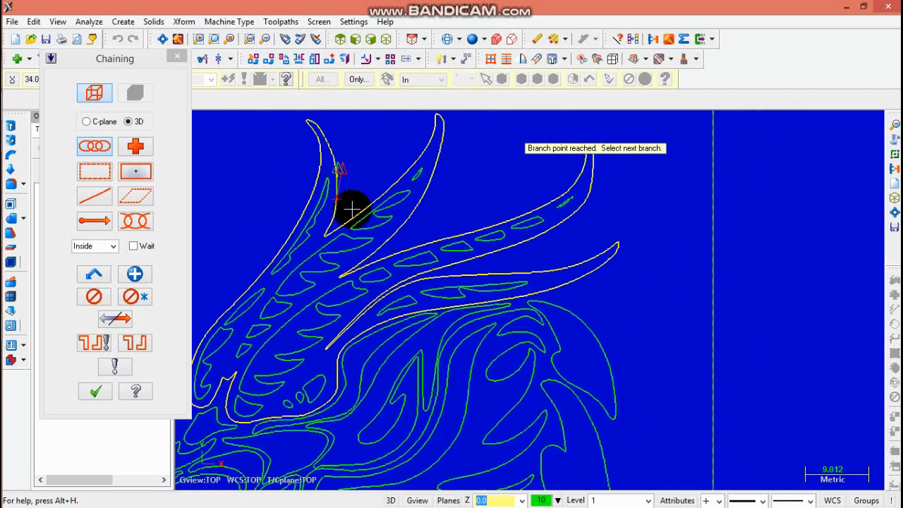
{"action": "scroll", "coordinate": [350, 209], "scroll_direction": "down", "scroll_amount": 1}
{"action": "left_click", "coordinate": [134, 272]}
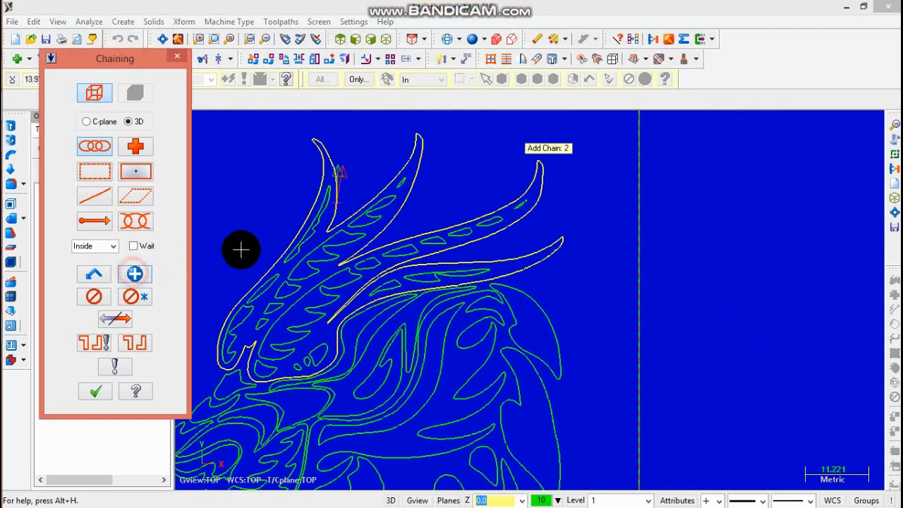
Chain the narrow shape inside the leftmost horn and the elongated scale below it as separate chains.
{"action": "left_click", "coordinate": [301, 253]}
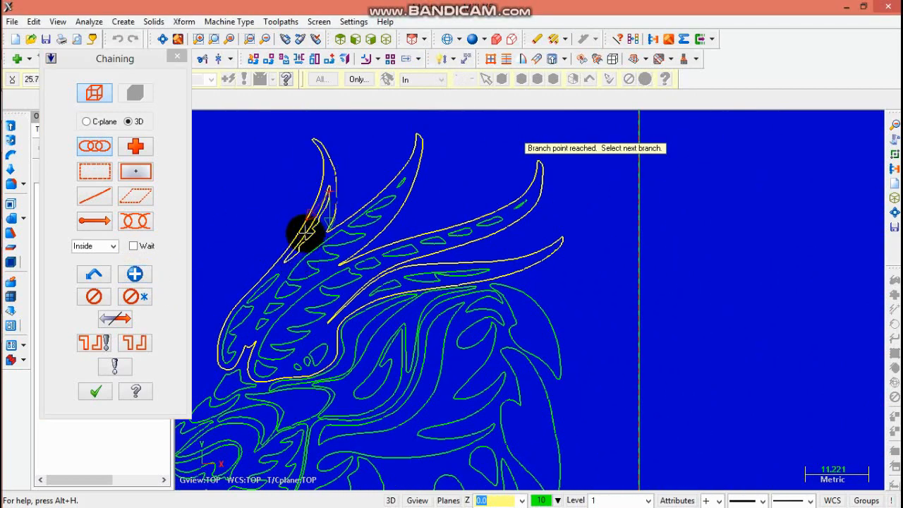
{"action": "left_click", "coordinate": [305, 232]}
{"action": "left_click", "coordinate": [138, 280]}
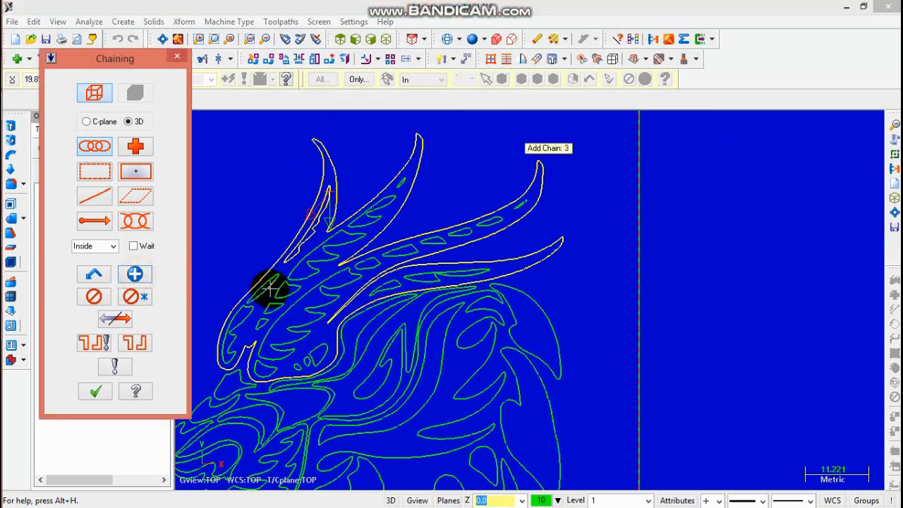
{"action": "left_click", "coordinate": [254, 305]}
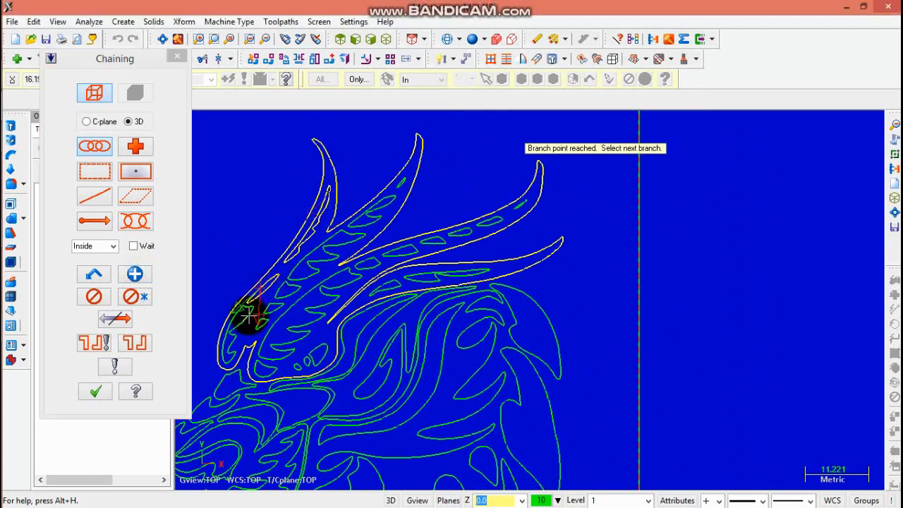
{"action": "left_click", "coordinate": [137, 278]}
Add chains for the remaining scales along the back of the crest and the inner shapes of the second horn.
{"action": "left_click", "coordinate": [243, 318]}
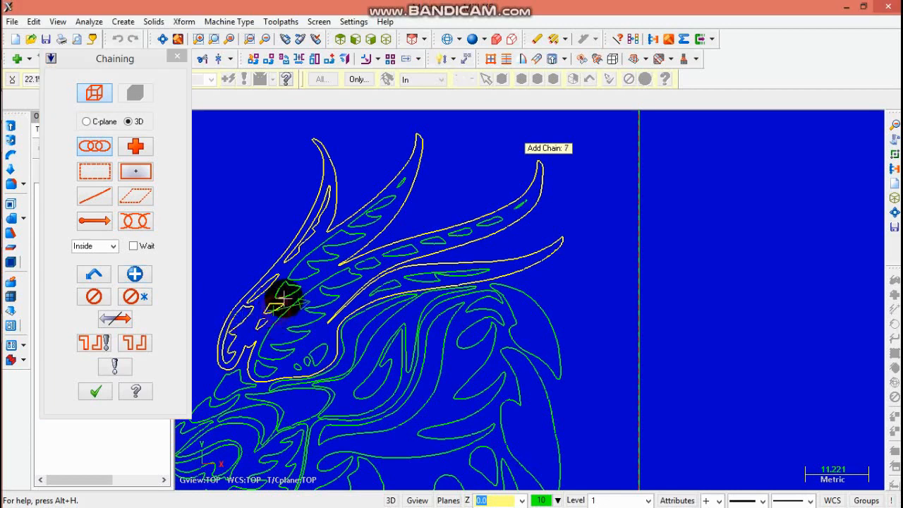
{"action": "left_click", "coordinate": [345, 243]}
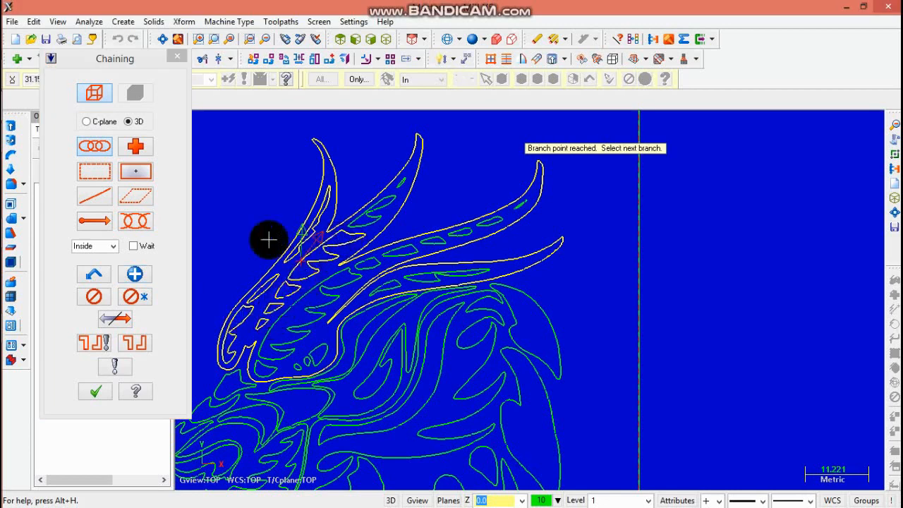
{"action": "left_click", "coordinate": [136, 275]}
{"action": "left_click", "coordinate": [348, 242]}
{"action": "left_click", "coordinate": [361, 226]}
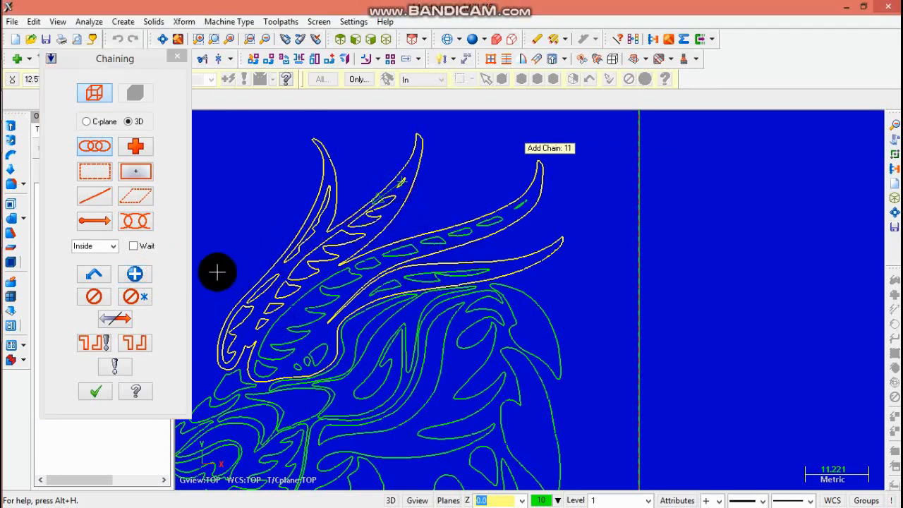
End the current chain, and chain the sliver near the third horn's tip and the three scales behind it separately.
{"action": "left_click", "coordinate": [135, 275]}
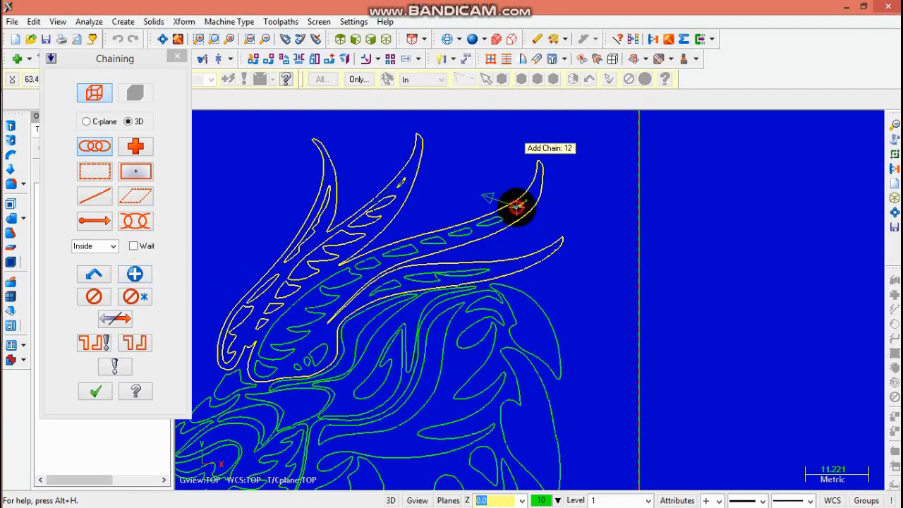
{"action": "scroll", "coordinate": [529, 202], "scroll_direction": "up", "scroll_amount": 3}
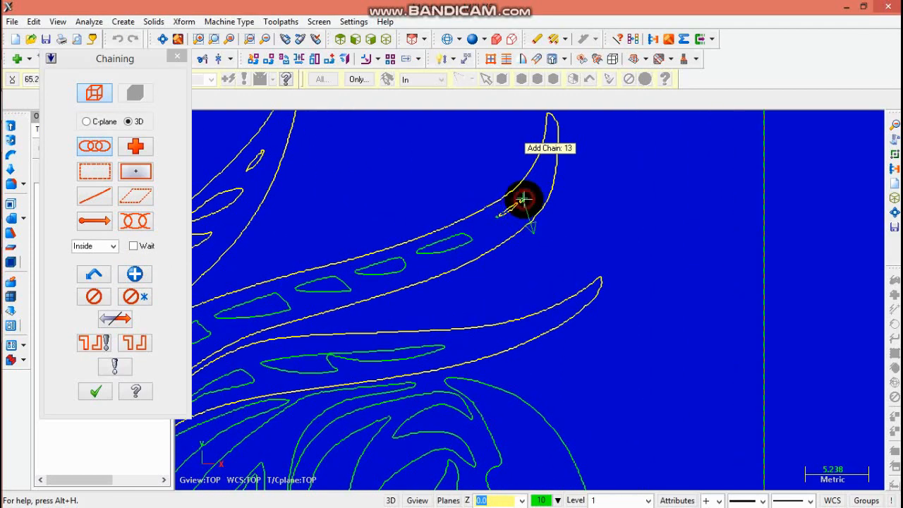
{"action": "scroll", "coordinate": [463, 230], "scroll_direction": "down", "scroll_amount": 2}
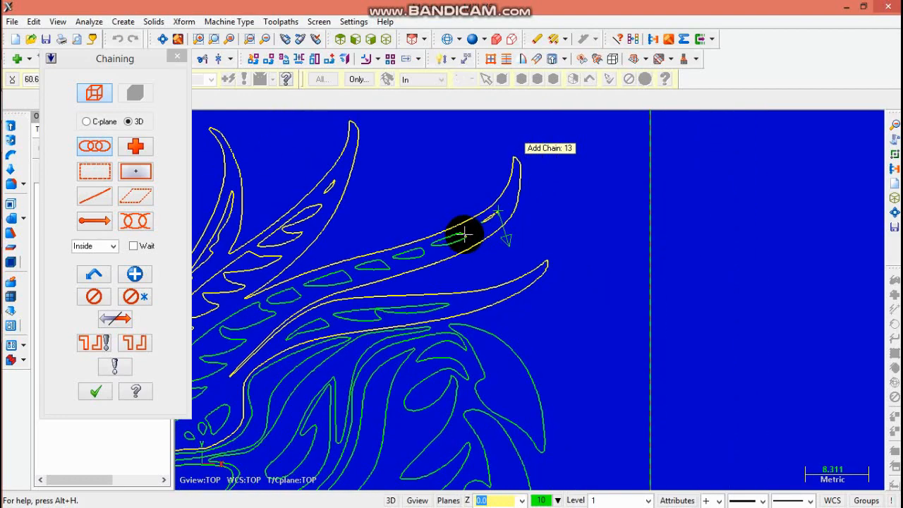
{"action": "left_click", "coordinate": [462, 234]}
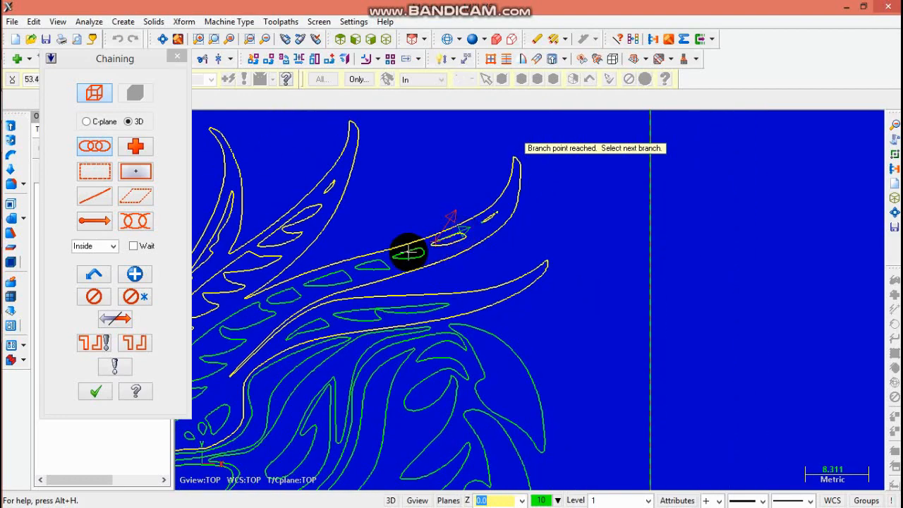
{"action": "left_click", "coordinate": [135, 273]}
{"action": "left_click", "coordinate": [397, 266]}
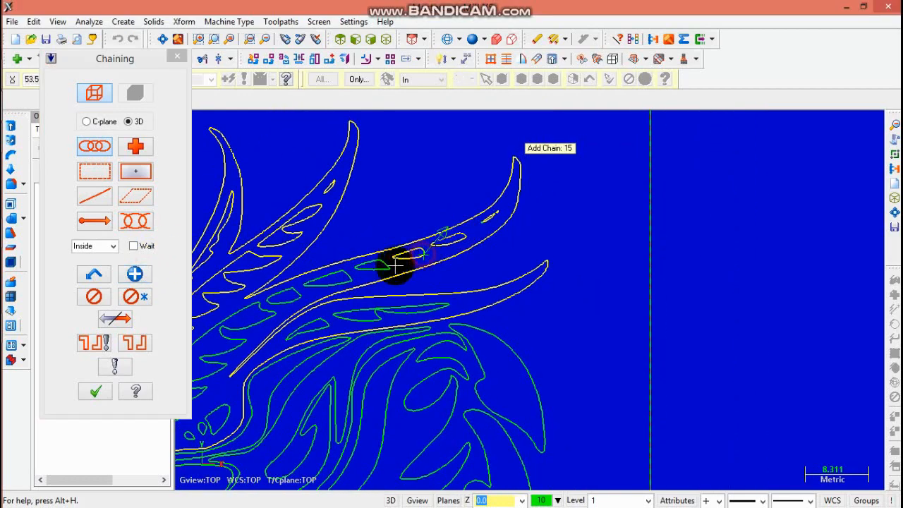
{"action": "left_click", "coordinate": [348, 278]}
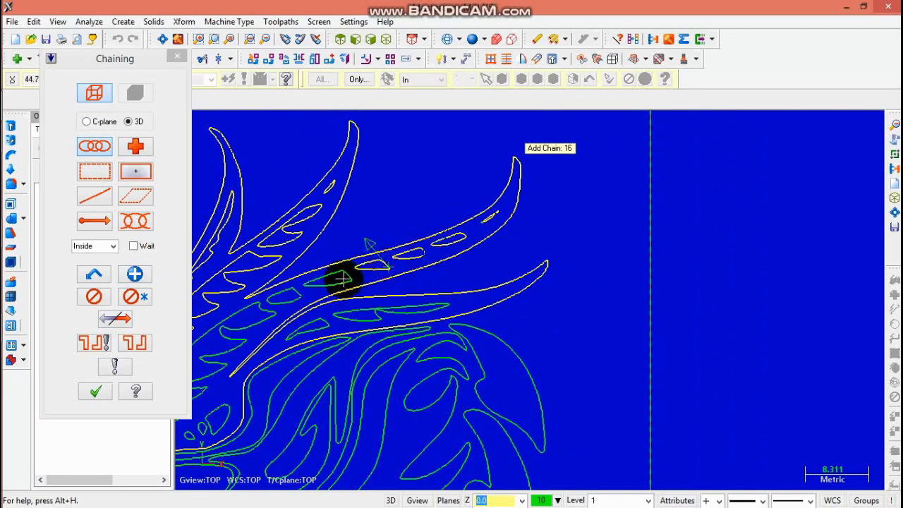
Chain the two larger scales toward the base of the third horn as separate chains.
{"action": "left_click", "coordinate": [307, 290]}
{"action": "scroll", "coordinate": [303, 293], "scroll_direction": "up", "scroll_amount": 5}
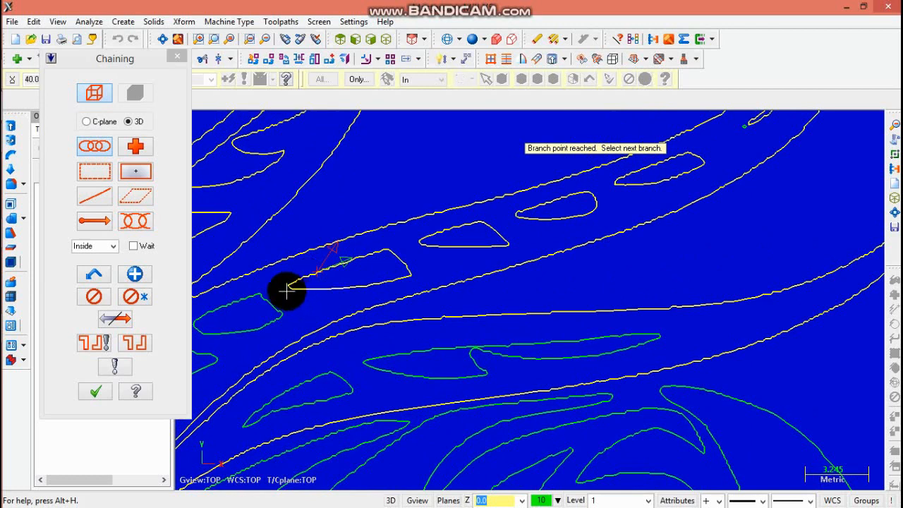
{"action": "left_click", "coordinate": [135, 273]}
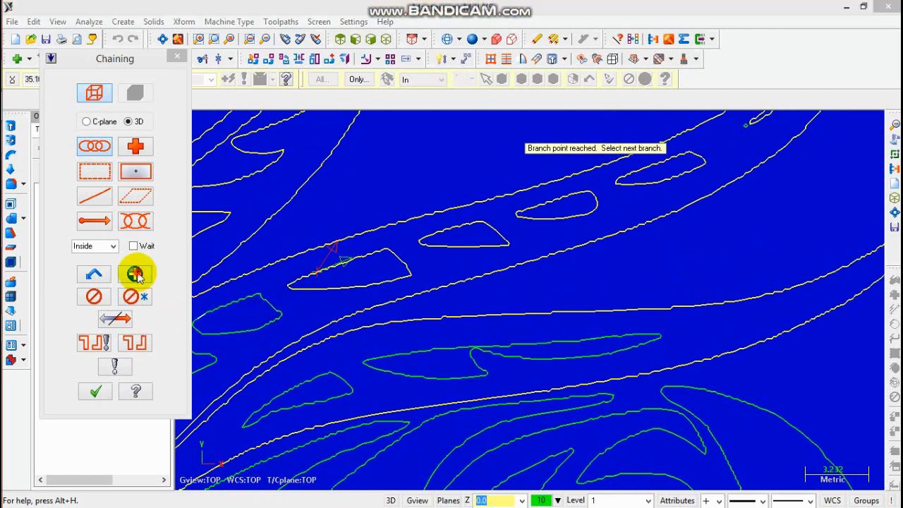
{"action": "left_click", "coordinate": [261, 298]}
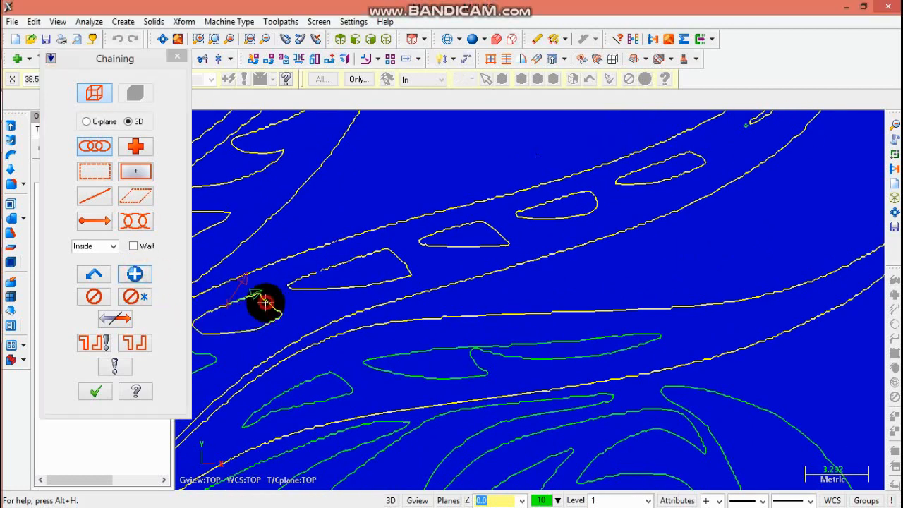
{"action": "left_click", "coordinate": [143, 276]}
Chain the jagged inner contour at the third horn's base back to its starting point and end the chain.
{"action": "left_click", "coordinate": [218, 358]}
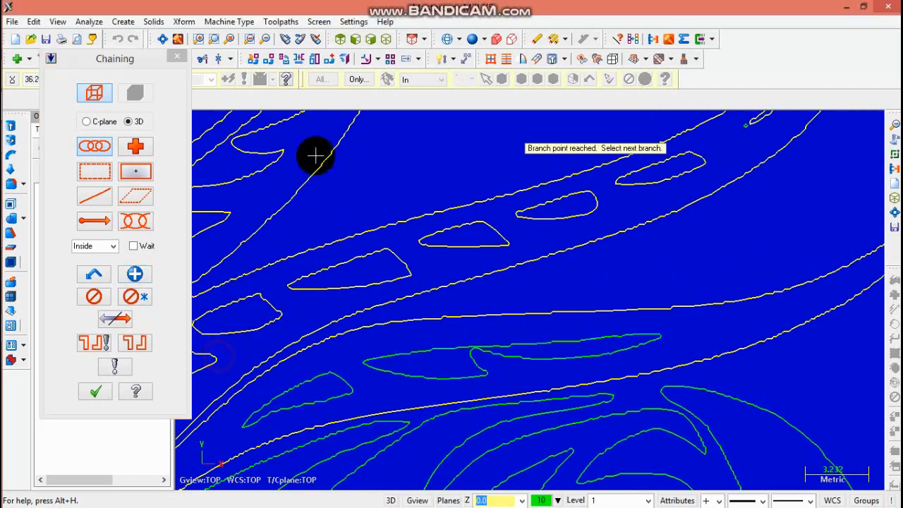
{"action": "left_click", "coordinate": [270, 40]}
{"action": "left_click", "coordinate": [270, 41]}
{"action": "left_click", "coordinate": [271, 41]}
{"action": "left_click", "coordinate": [270, 41]}
{"action": "left_click", "coordinate": [271, 41]}
{"action": "scroll", "coordinate": [382, 335], "scroll_direction": "up", "scroll_amount": 2}
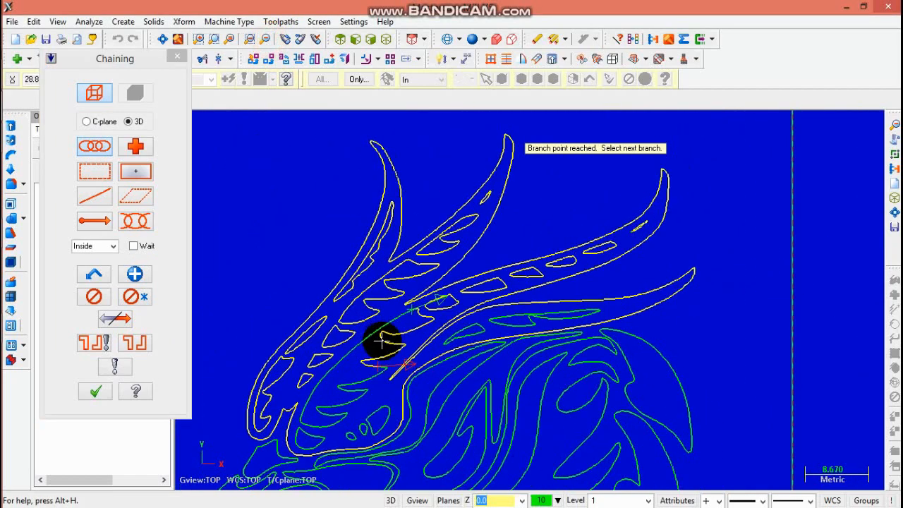
{"action": "scroll", "coordinate": [383, 328], "scroll_direction": "up", "scroll_amount": 2}
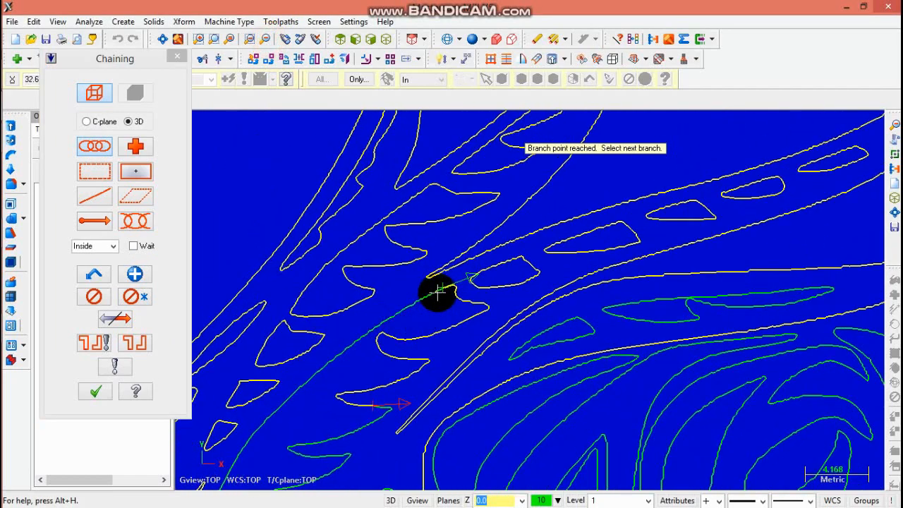
{"action": "scroll", "coordinate": [395, 383], "scroll_direction": "up", "scroll_amount": 1}
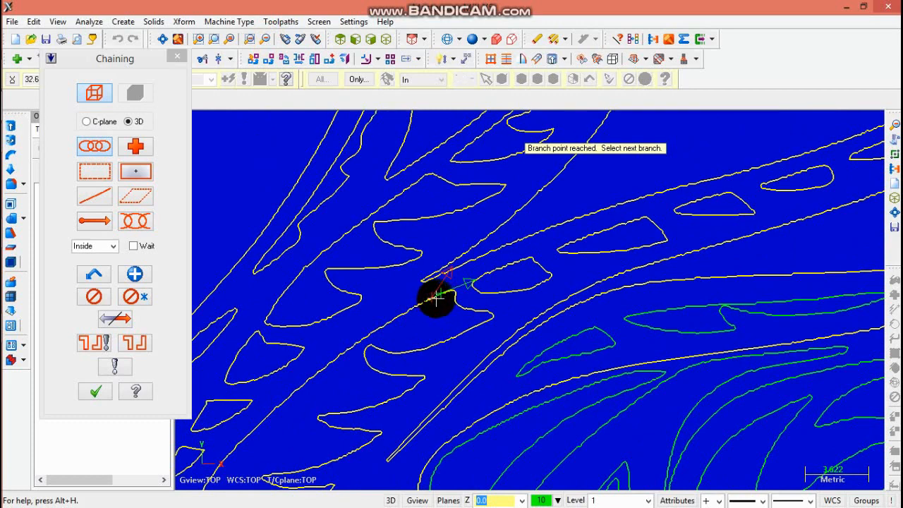
{"action": "left_click", "coordinate": [134, 297]}
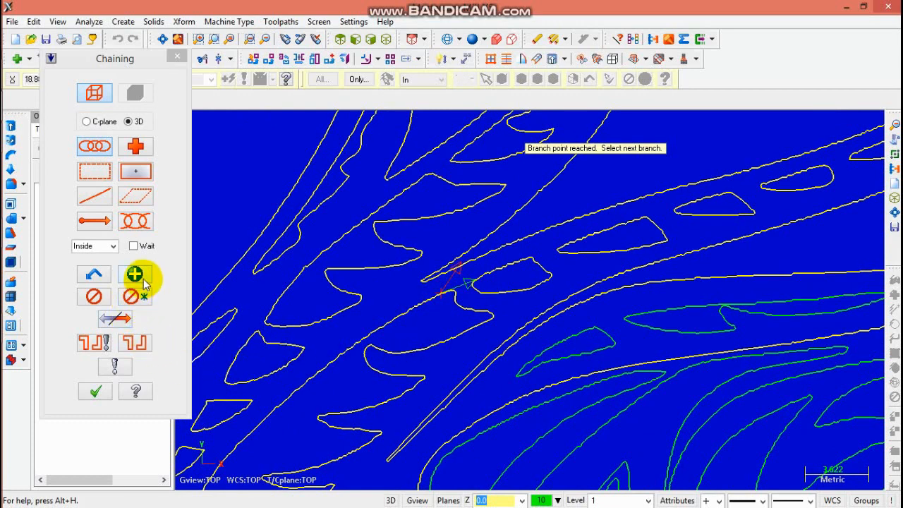
{"action": "left_click", "coordinate": [143, 282]}
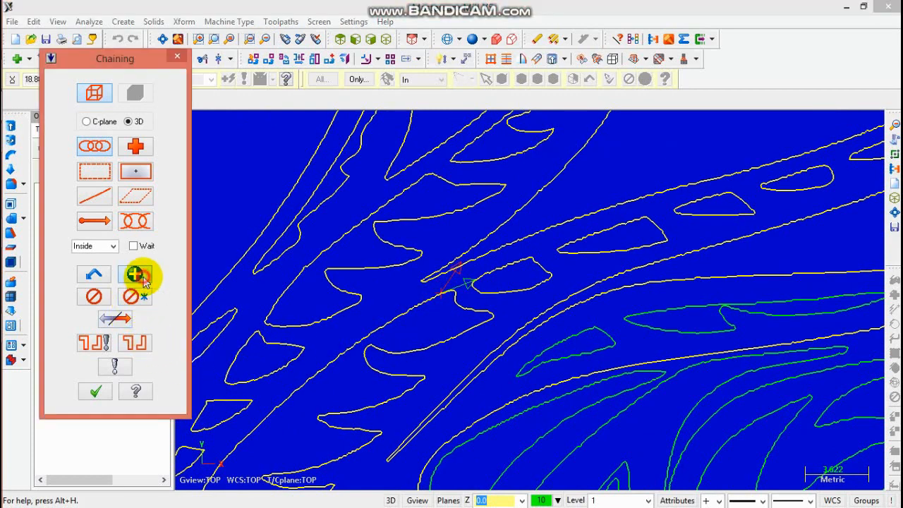
Chain the small ovals and the crescent shape at the lower end of the third horn's base separately.
{"action": "left_click", "coordinate": [266, 40]}
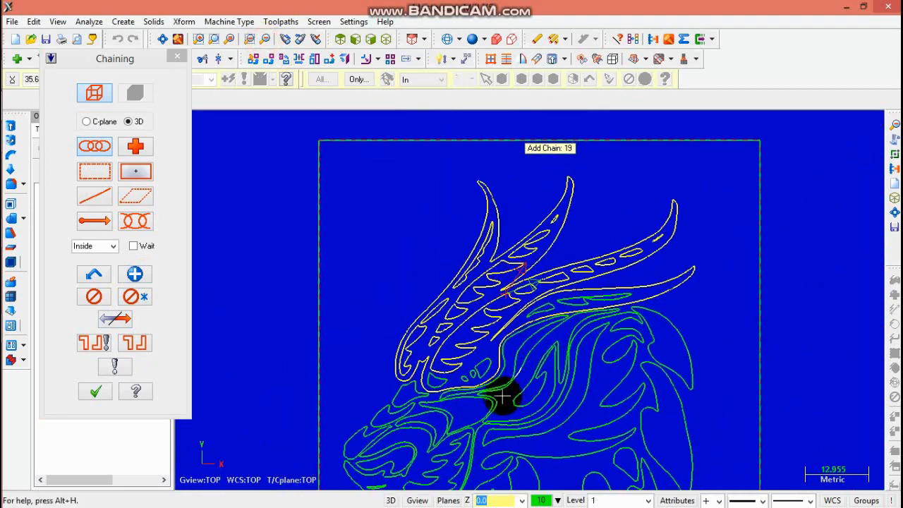
{"action": "scroll", "coordinate": [503, 397], "scroll_direction": "up", "scroll_amount": 1}
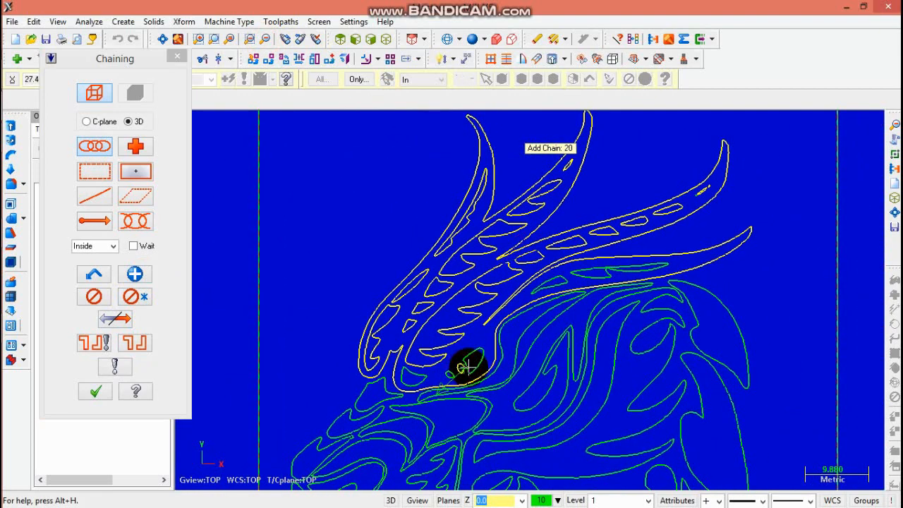
{"action": "left_click", "coordinate": [577, 311]}
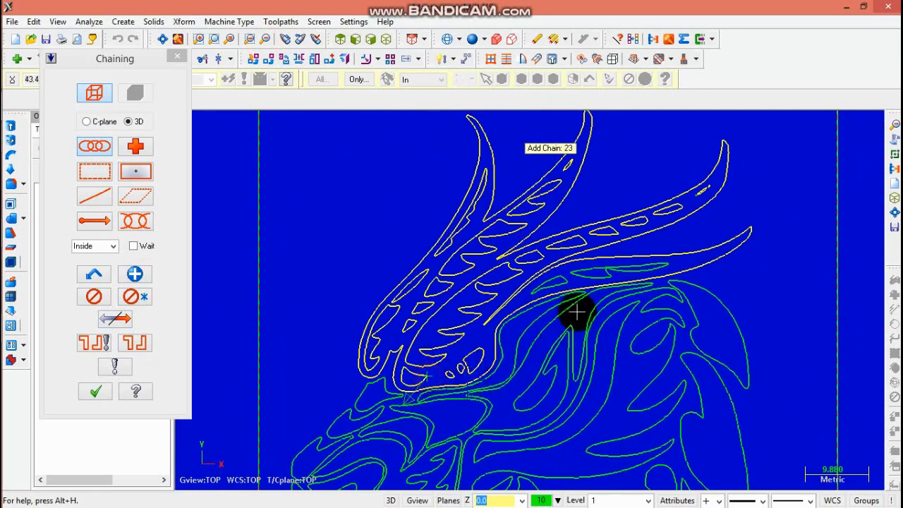
Chain the small scale and the long notched shape inside the lowest horn as separate chains.
{"action": "left_click", "coordinate": [574, 276]}
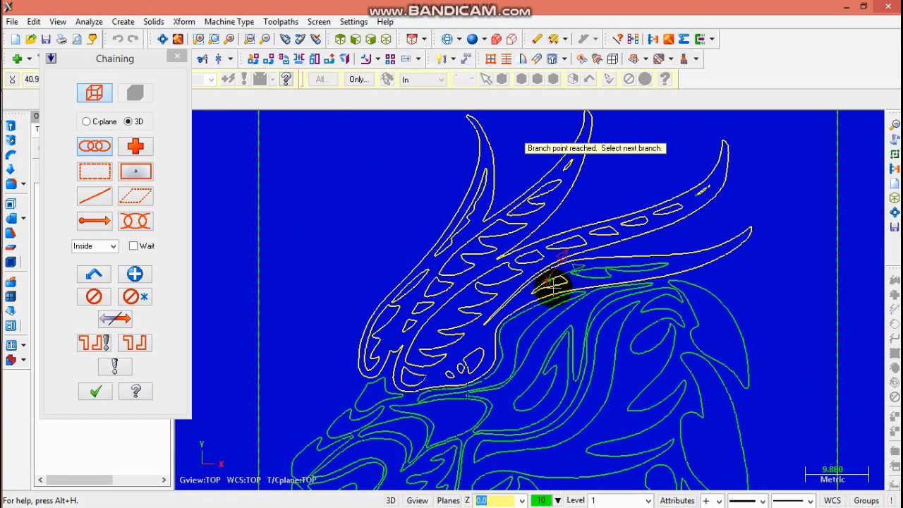
{"action": "scroll", "coordinate": [553, 286], "scroll_direction": "up", "scroll_amount": 4}
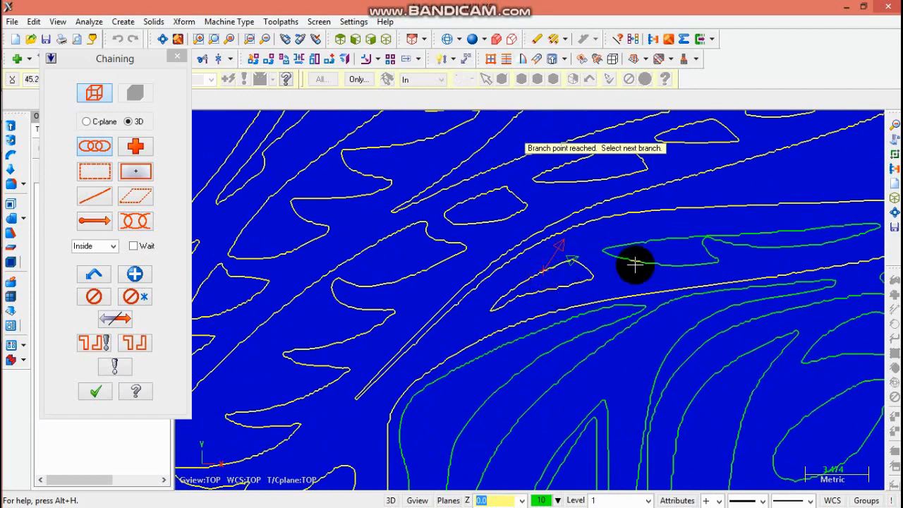
{"action": "scroll", "coordinate": [606, 257], "scroll_direction": "down", "scroll_amount": 1}
{"action": "left_click", "coordinate": [135, 275]}
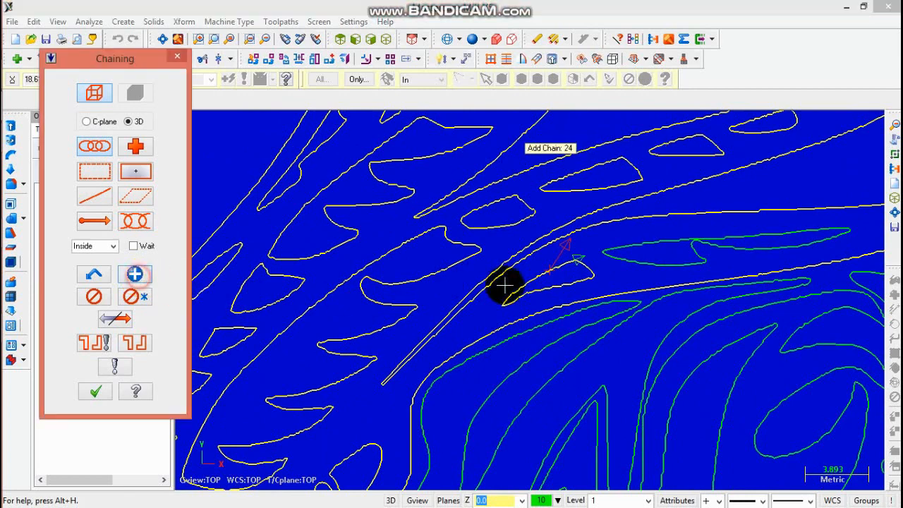
{"action": "left_click", "coordinate": [605, 251]}
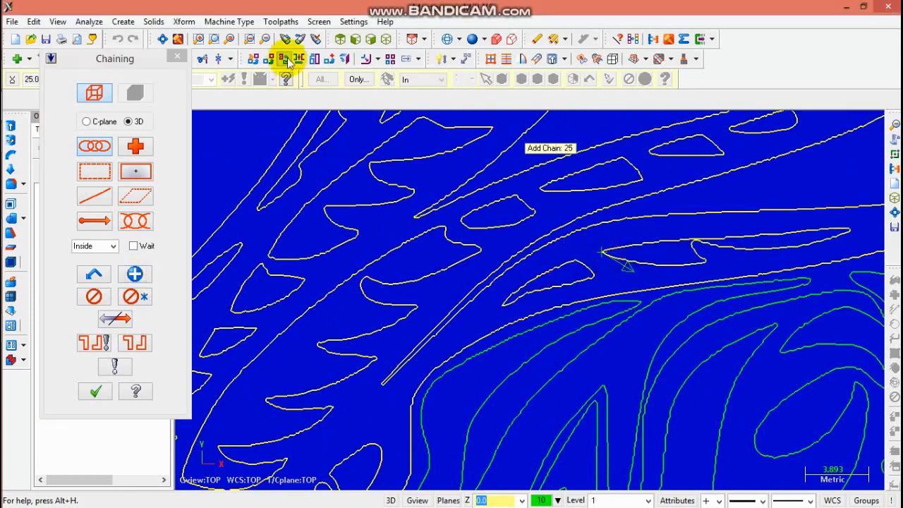
{"action": "left_click", "coordinate": [267, 41]}
{"action": "left_click", "coordinate": [257, 40]}
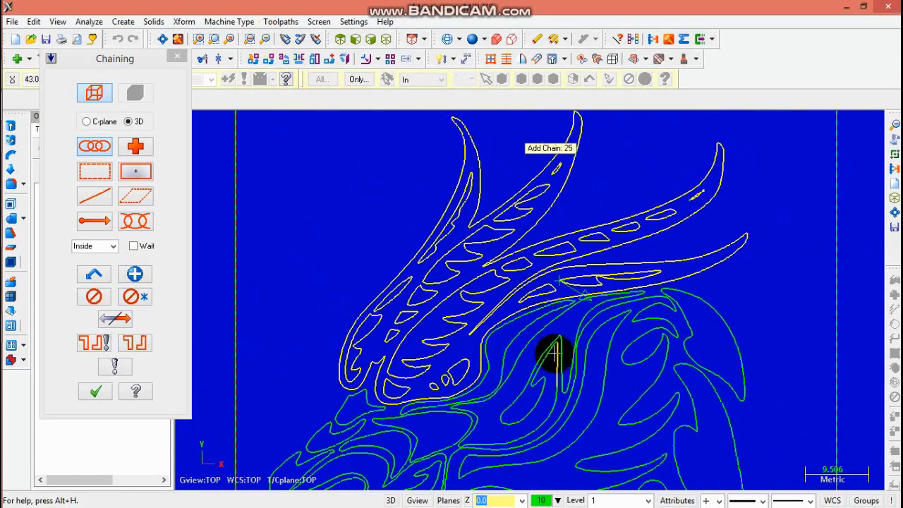
Chain the outline of the two large outer spikes behind the head and end the chain.
{"action": "scroll", "coordinate": [504, 360], "scroll_direction": "up", "scroll_amount": 2}
{"action": "scroll", "coordinate": [695, 357], "scroll_direction": "up", "scroll_amount": 2}
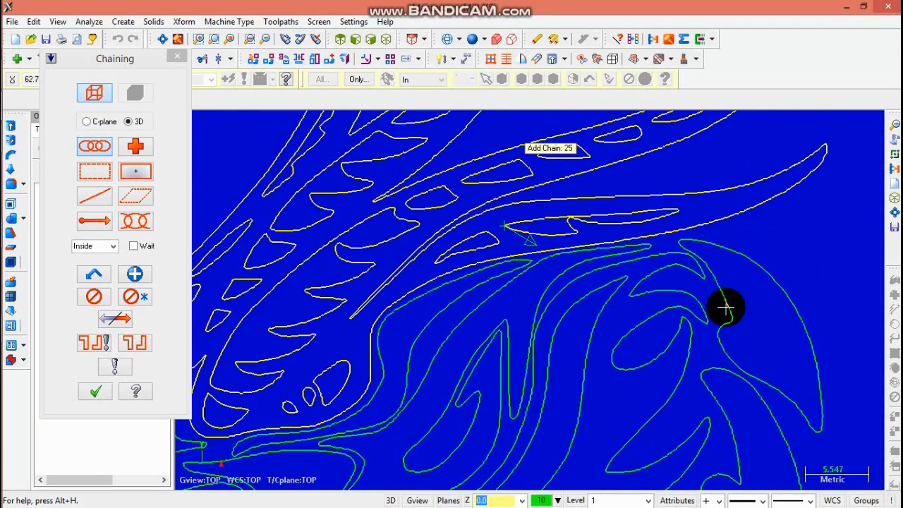
{"action": "left_click", "coordinate": [756, 390]}
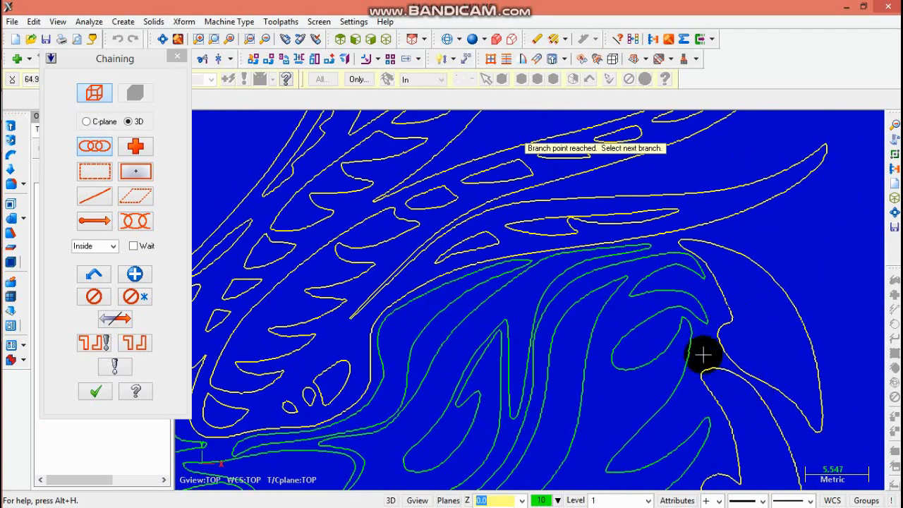
{"action": "left_click", "coordinate": [265, 41]}
{"action": "left_click", "coordinate": [265, 41]}
{"action": "left_click", "coordinate": [265, 42]}
{"action": "left_click", "coordinate": [266, 42]}
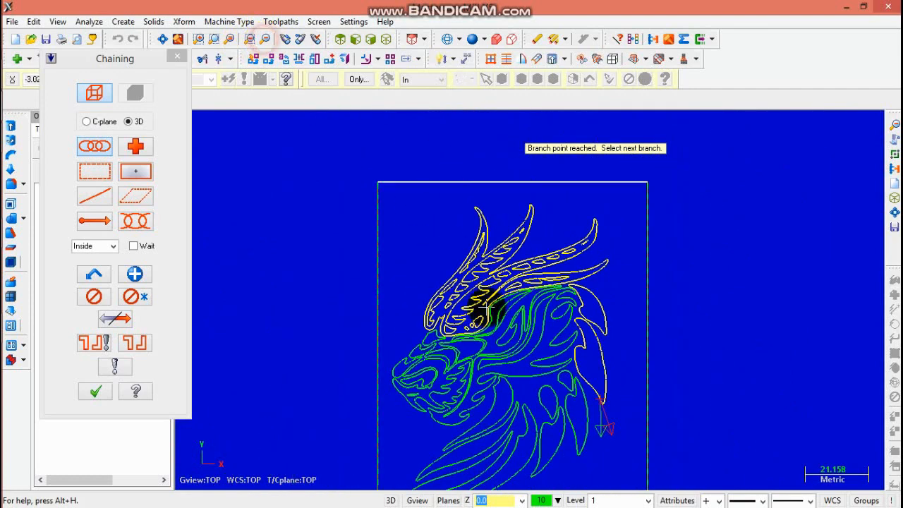
{"action": "scroll", "coordinate": [527, 370], "scroll_direction": "up", "scroll_amount": 5}
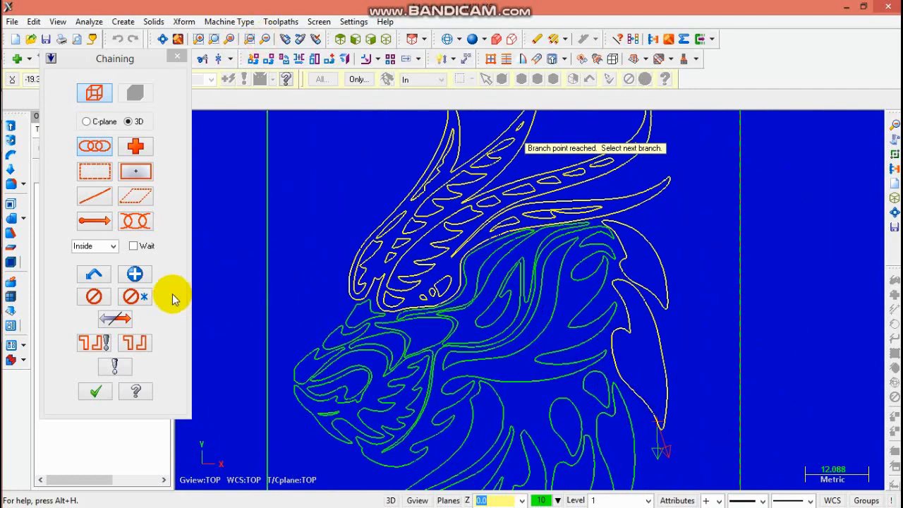
{"action": "left_click", "coordinate": [135, 274]}
Start a chain at the oval at the back of the head and follow the inner spikes and the cheek's lower line.
{"action": "left_click", "coordinate": [582, 279]}
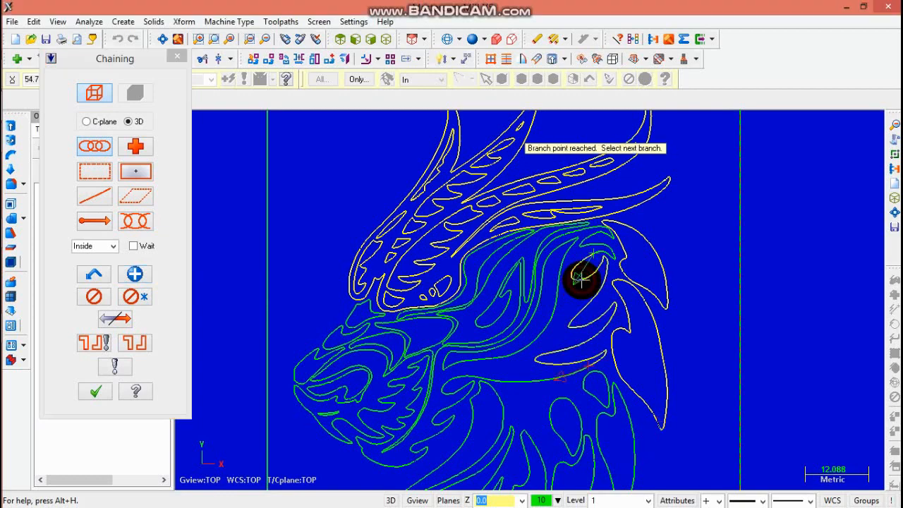
{"action": "left_click", "coordinate": [582, 377]}
{"action": "left_click", "coordinate": [545, 379]}
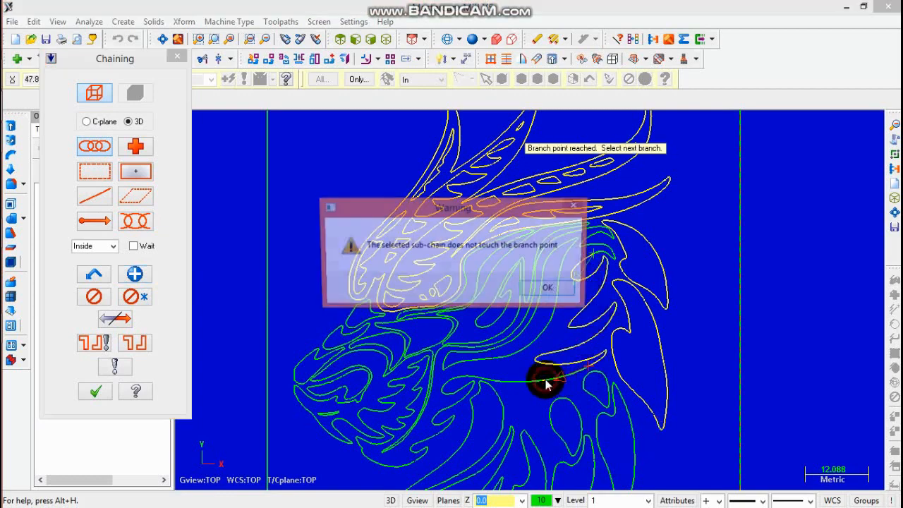
{"action": "left_click", "coordinate": [550, 289]}
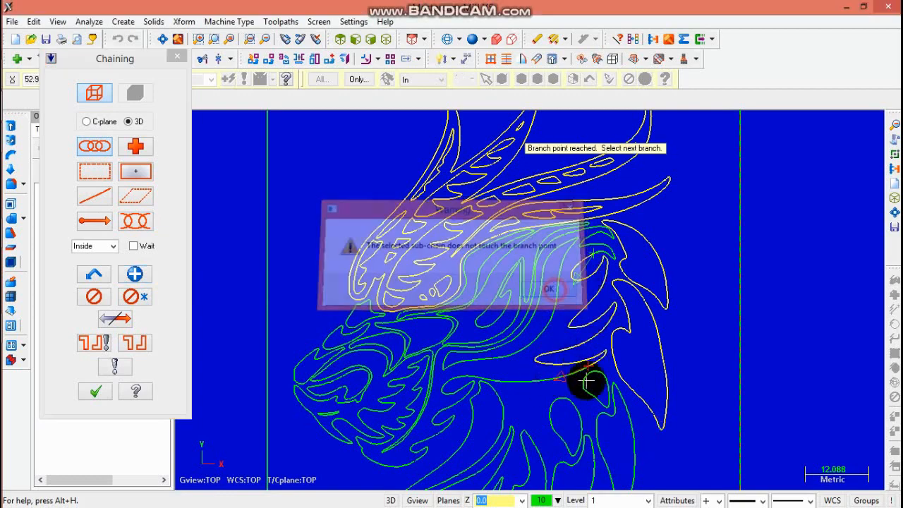
{"action": "scroll", "coordinate": [577, 368], "scroll_direction": "up", "scroll_amount": 2}
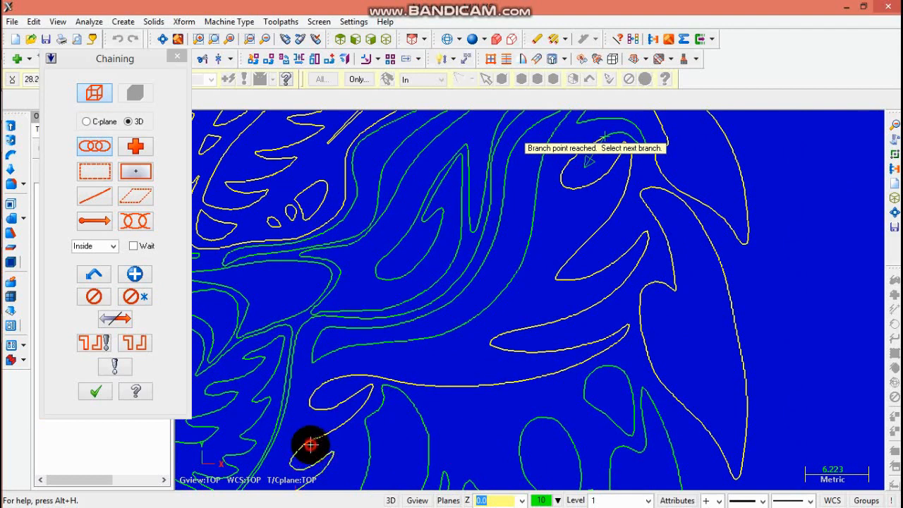
Continue the chain along the curled spikes behind the jaw, around the lower jaw's underside and up its toothed edge.
{"action": "left_click", "coordinate": [265, 40]}
{"action": "scroll", "coordinate": [437, 363], "scroll_direction": "up", "scroll_amount": 5}
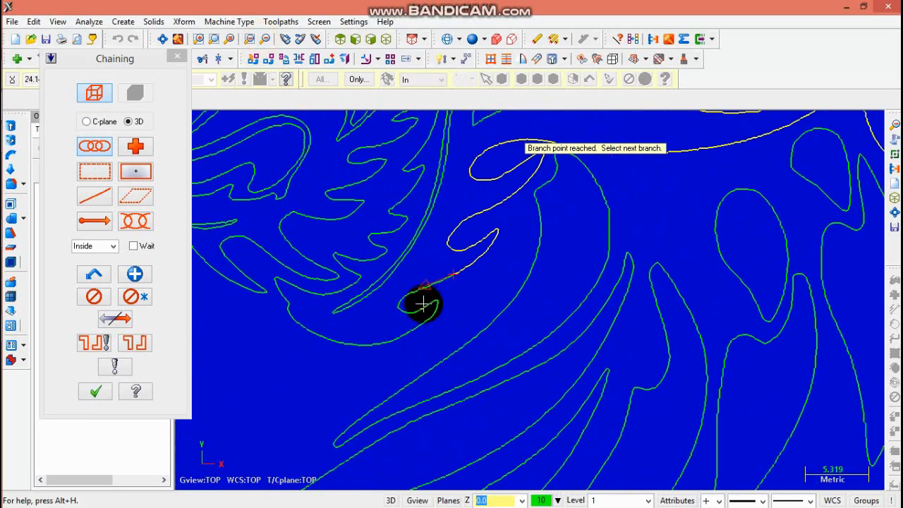
{"action": "left_click", "coordinate": [413, 294]}
{"action": "left_click", "coordinate": [541, 286]}
{"action": "scroll", "coordinate": [435, 277], "scroll_direction": "up", "scroll_amount": 3}
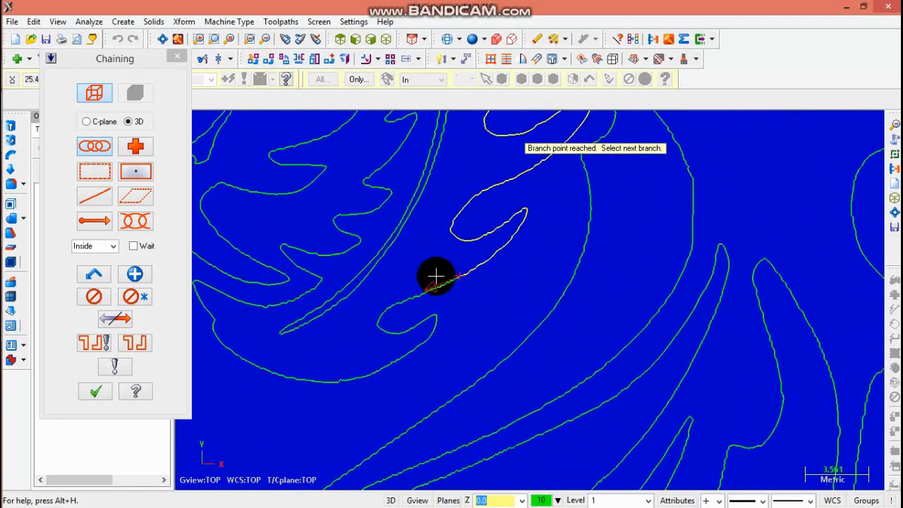
{"action": "left_click", "coordinate": [462, 283]}
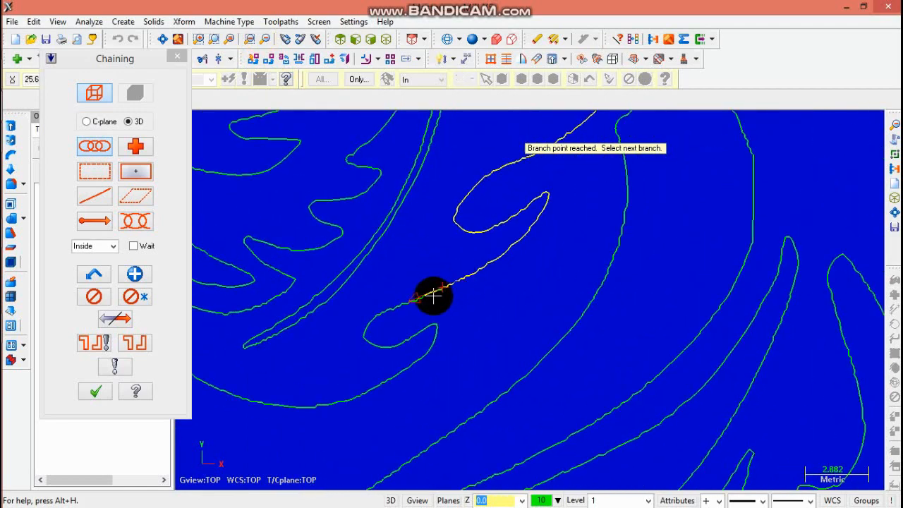
{"action": "left_click", "coordinate": [376, 328]}
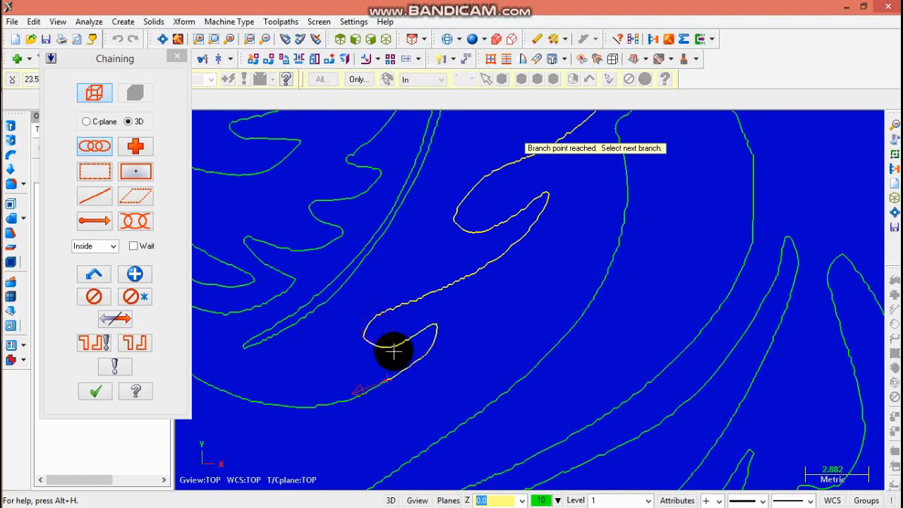
{"action": "left_click", "coordinate": [372, 390]}
{"action": "left_click", "coordinate": [315, 406]}
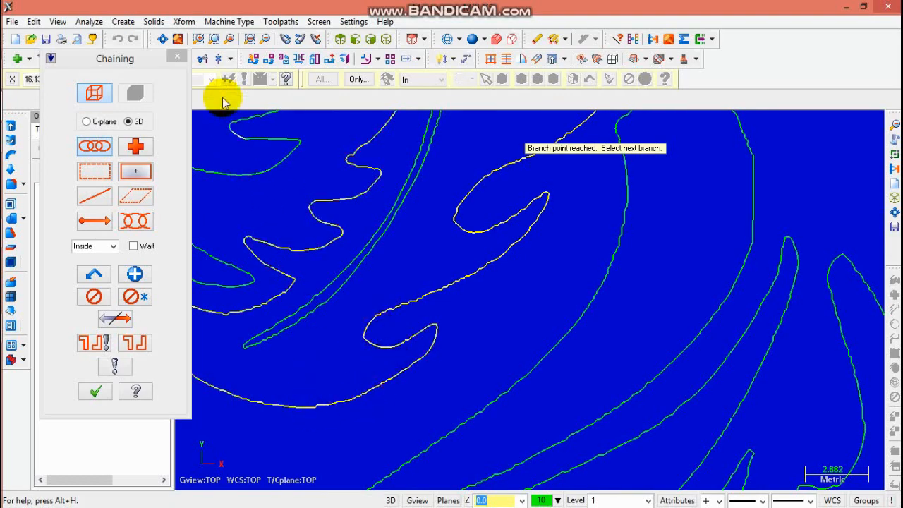
Continue the chain from the tip above the teeth down the inner toothed edge, along the chin and around the mouth line.
{"action": "left_click", "coordinate": [264, 42]}
{"action": "left_click", "coordinate": [265, 42]}
{"action": "left_click", "coordinate": [265, 42]}
{"action": "left_click", "coordinate": [264, 43]}
{"action": "left_click", "coordinate": [265, 43]}
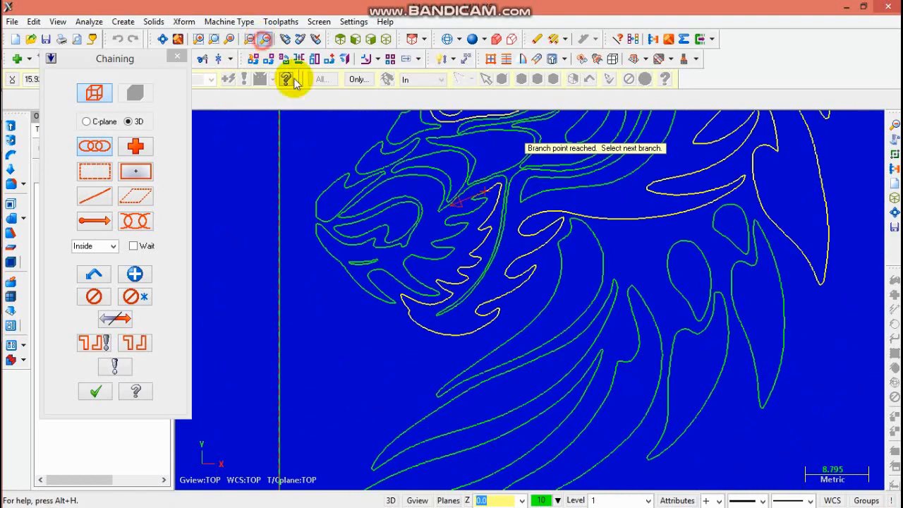
{"action": "scroll", "coordinate": [442, 191], "scroll_direction": "up", "scroll_amount": 5}
{"action": "middle_click_drag", "start_coordinate": [444, 192], "coordinate": [500, 202]}
{"action": "scroll", "coordinate": [526, 233], "scroll_direction": "up", "scroll_amount": 3}
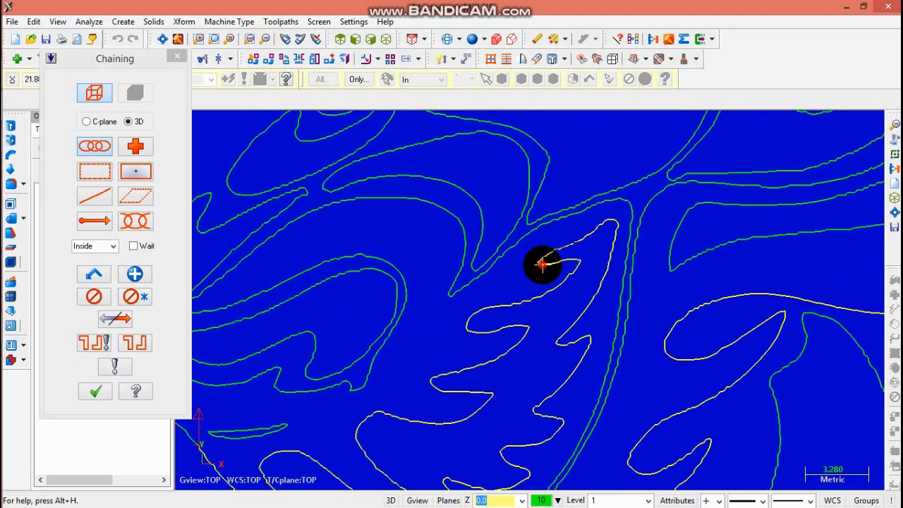
{"action": "scroll", "coordinate": [405, 361], "scroll_direction": "down", "scroll_amount": 2}
{"action": "scroll", "coordinate": [299, 389], "scroll_direction": "down", "scroll_amount": 2}
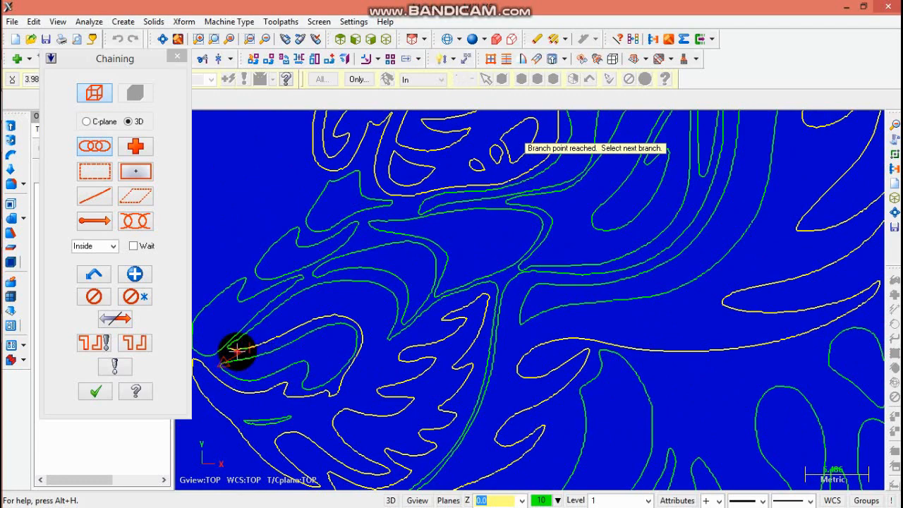
Close the chain at the oval at the back of the head and chain the bumpy snout outline separately.
{"action": "left_click", "coordinate": [266, 39]}
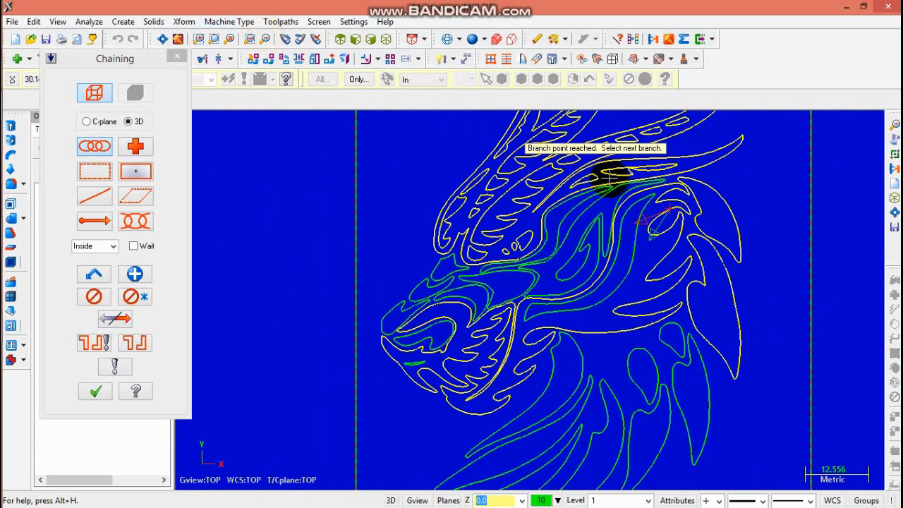
{"action": "scroll", "coordinate": [610, 180], "scroll_direction": "up", "scroll_amount": 3}
{"action": "scroll", "coordinate": [611, 232], "scroll_direction": "down", "scroll_amount": 1}
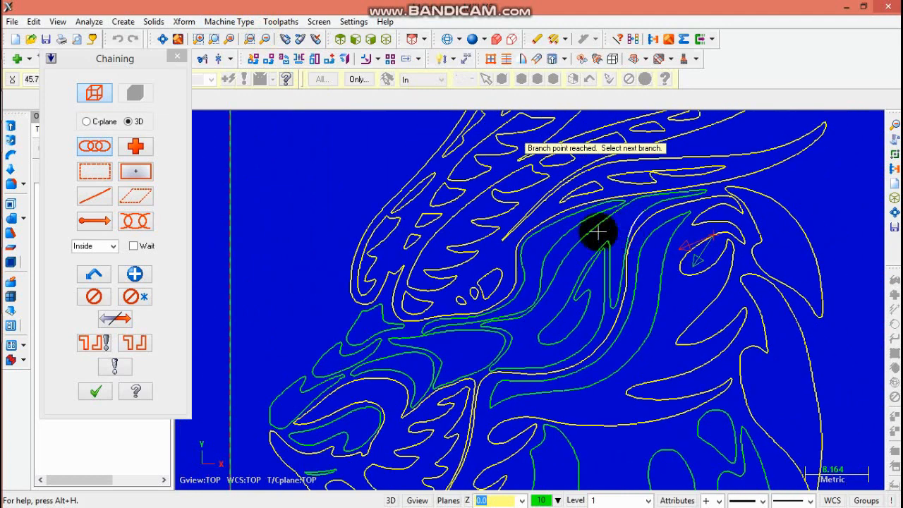
{"action": "left_click", "coordinate": [381, 333]}
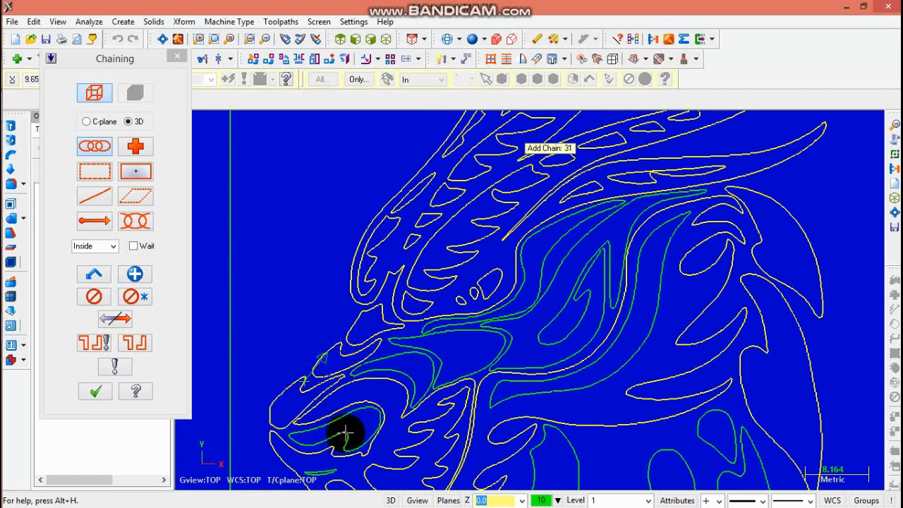
Chain the curved shape inside the mouth, end that chain, and chain the thin slit on the chin.
{"action": "left_click", "coordinate": [347, 432]}
{"action": "left_click", "coordinate": [399, 400]}
{"action": "scroll", "coordinate": [368, 424], "scroll_direction": "up", "scroll_amount": 6}
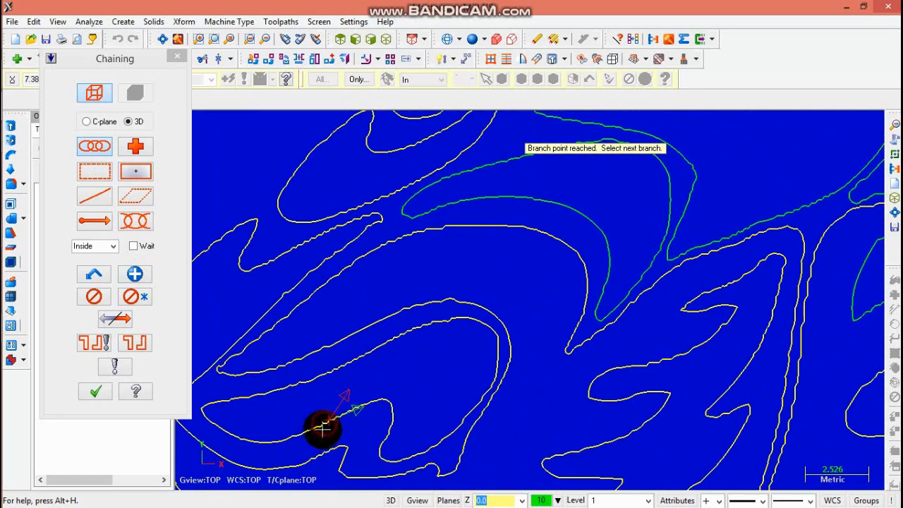
{"action": "scroll", "coordinate": [324, 423], "scroll_direction": "down", "scroll_amount": 5}
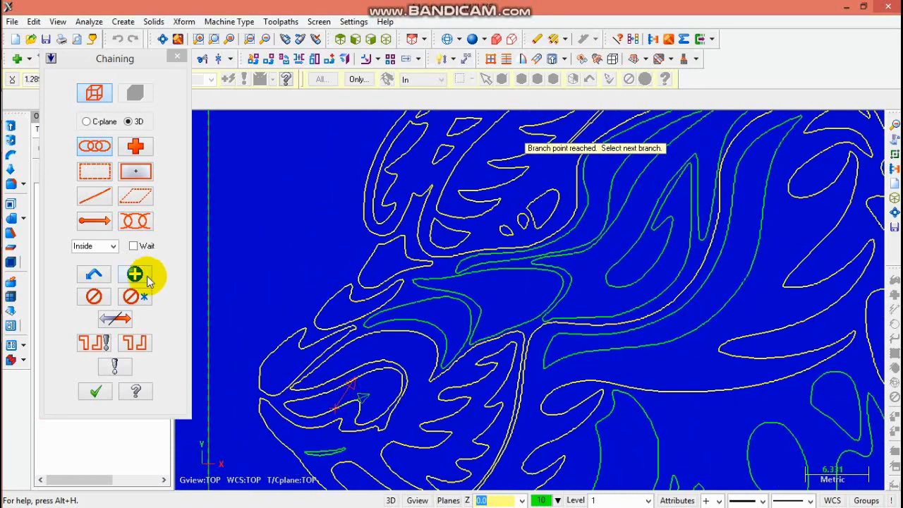
{"action": "left_click", "coordinate": [148, 280]}
{"action": "left_click", "coordinate": [305, 453]}
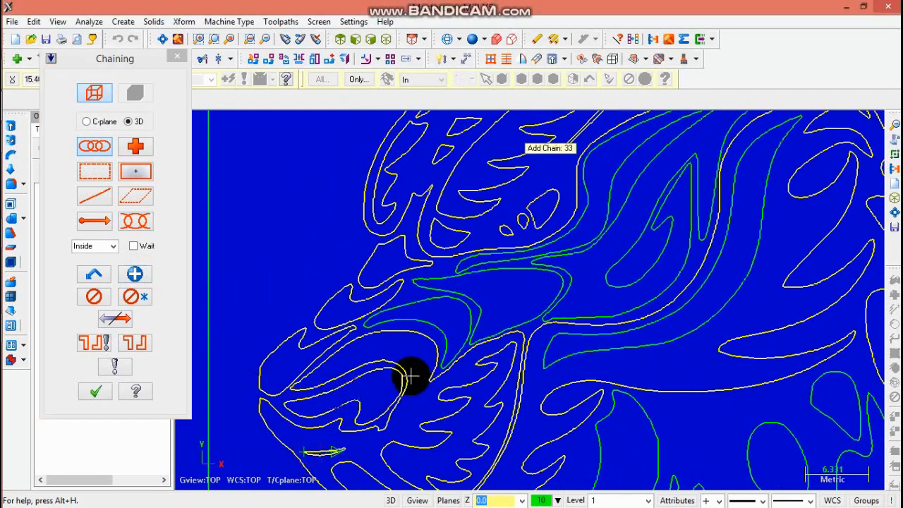
Chain the crescent above the mouth and the large pointed shape behind the snout as two separate chains.
{"action": "left_click", "coordinate": [438, 330]}
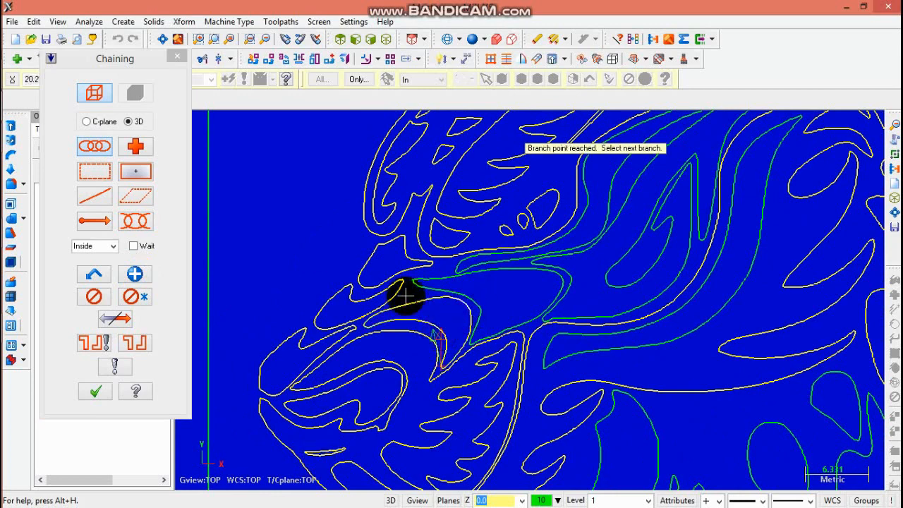
{"action": "left_click", "coordinate": [139, 280]}
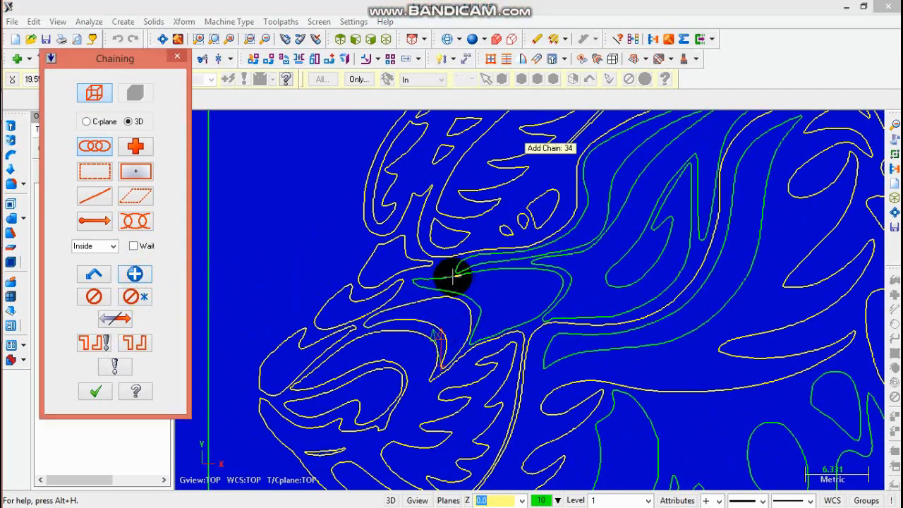
{"action": "left_click", "coordinate": [453, 277]}
{"action": "scroll", "coordinate": [523, 326], "scroll_direction": "up", "scroll_amount": 4}
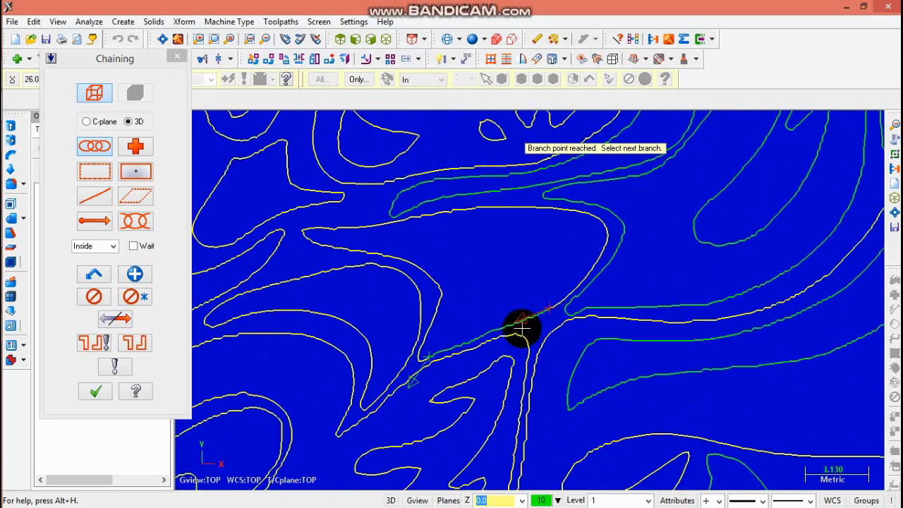
{"action": "left_click", "coordinate": [540, 317]}
{"action": "left_click", "coordinate": [547, 290]}
{"action": "scroll", "coordinate": [549, 316], "scroll_direction": "up", "scroll_amount": 2}
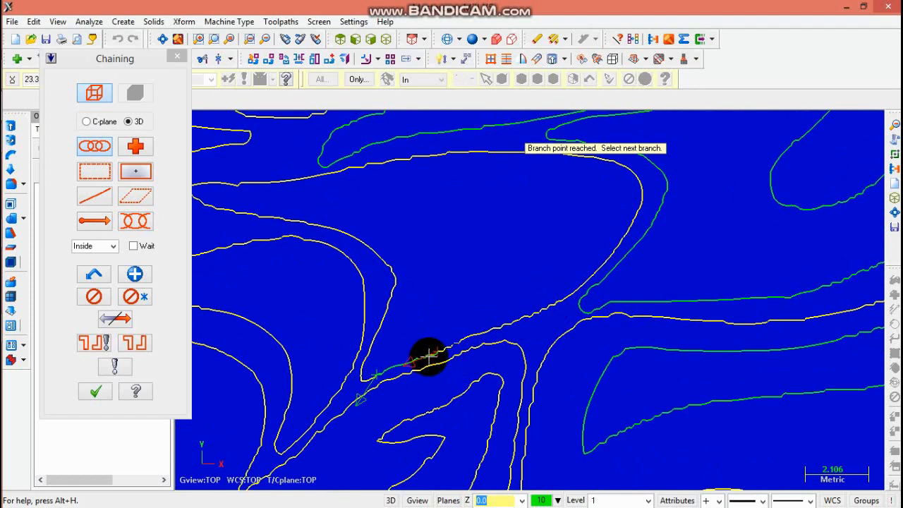
{"action": "left_click", "coordinate": [137, 276]}
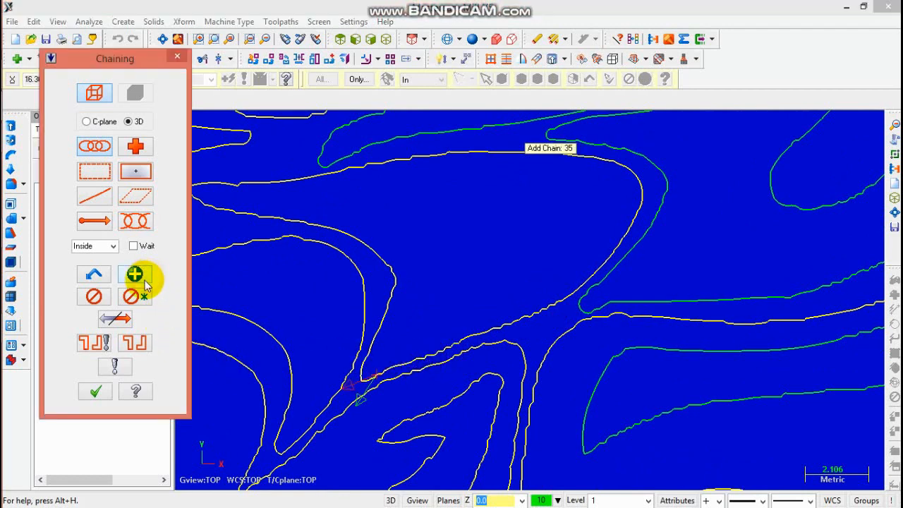
Start a chain on the thin contour directly below the lowest horn's base.
{"action": "left_click", "coordinate": [266, 35]}
{"action": "left_click", "coordinate": [266, 36]}
{"action": "left_click", "coordinate": [266, 35]}
{"action": "left_click", "coordinate": [266, 35]}
{"action": "scroll", "coordinate": [489, 149], "scroll_direction": "up", "scroll_amount": 1}
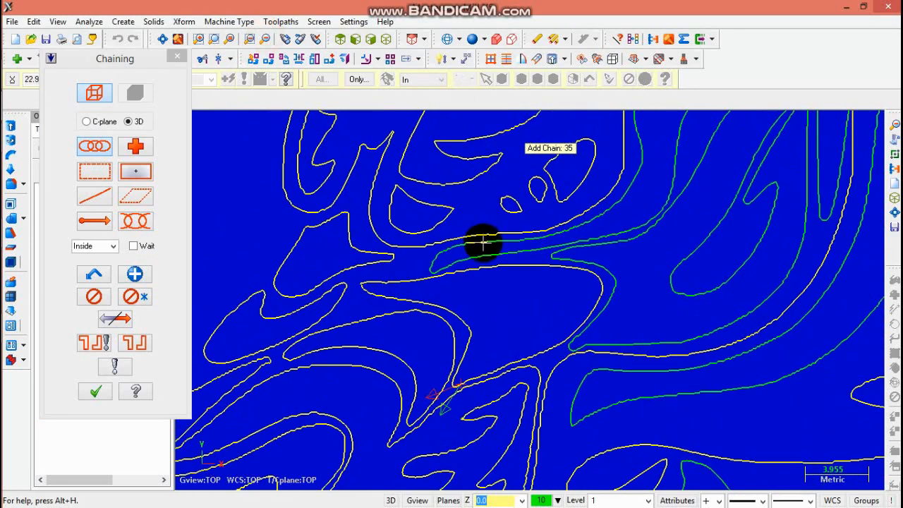
{"action": "left_click", "coordinate": [483, 243]}
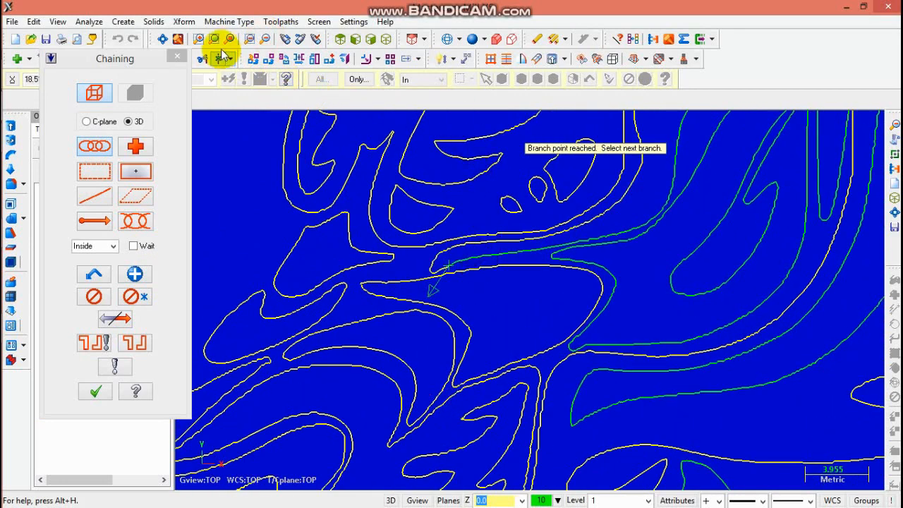
Continue the thin contour's chain past the branch near its upper tip onto its lower edge.
{"action": "left_click", "coordinate": [266, 37]}
{"action": "left_click", "coordinate": [266, 36]}
{"action": "left_click", "coordinate": [266, 37]}
{"action": "left_click", "coordinate": [266, 36]}
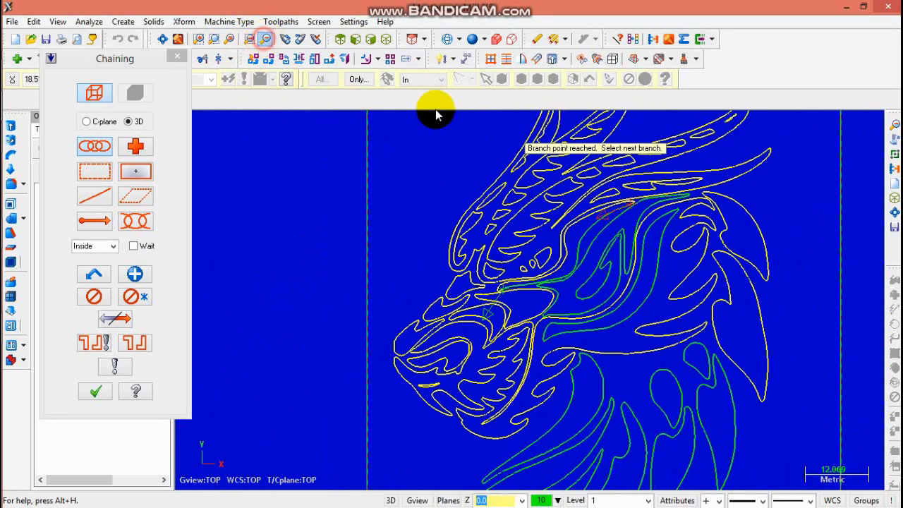
{"action": "scroll", "coordinate": [601, 247], "scroll_direction": "up", "scroll_amount": 3}
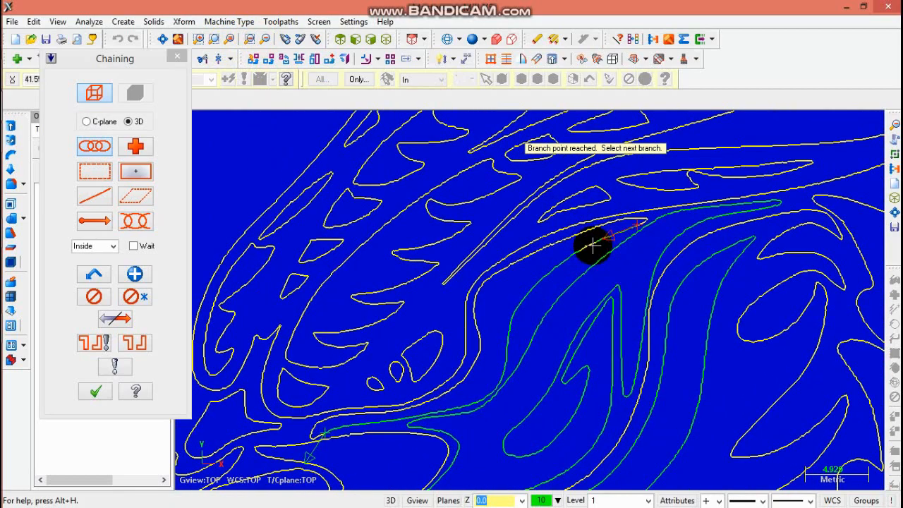
{"action": "left_click", "coordinate": [593, 244]}
{"action": "left_click", "coordinate": [566, 285]}
{"action": "scroll", "coordinate": [631, 232], "scroll_direction": "up", "scroll_amount": 4}
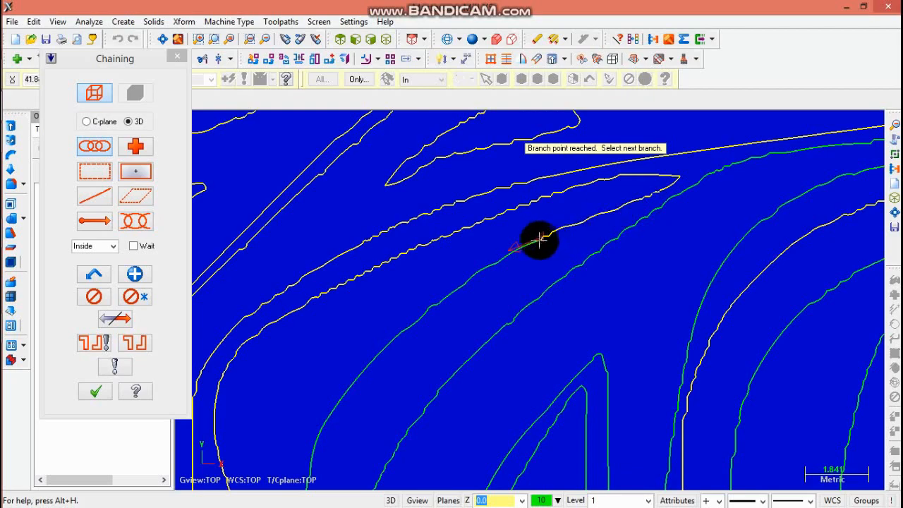
Follow the thin contour's lower edge back to its starting tip near the snout and end the chain.
{"action": "left_click", "coordinate": [263, 39]}
{"action": "left_click", "coordinate": [265, 39]}
{"action": "left_click", "coordinate": [264, 39]}
{"action": "left_click", "coordinate": [265, 39]}
{"action": "left_click", "coordinate": [265, 38]}
{"action": "left_click", "coordinate": [265, 38]}
{"action": "scroll", "coordinate": [466, 362], "scroll_direction": "up", "scroll_amount": 6}
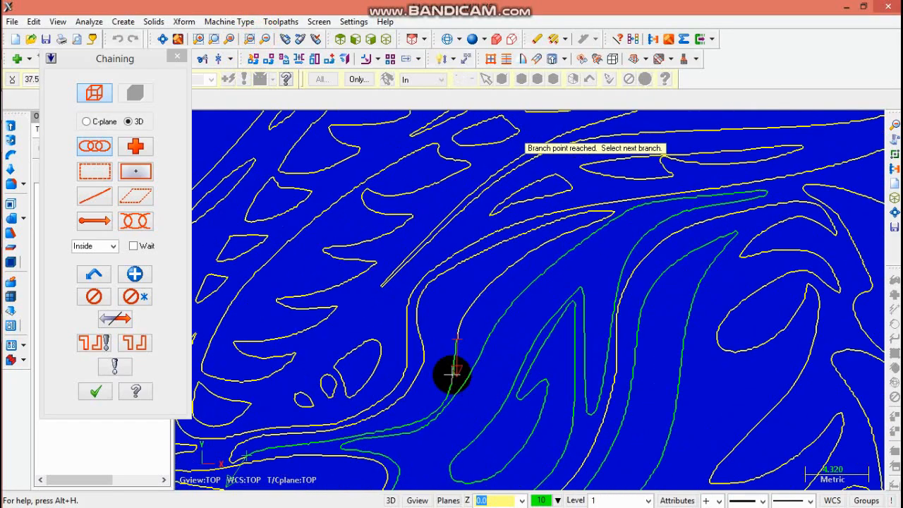
{"action": "scroll", "coordinate": [444, 343], "scroll_direction": "down", "scroll_amount": 2}
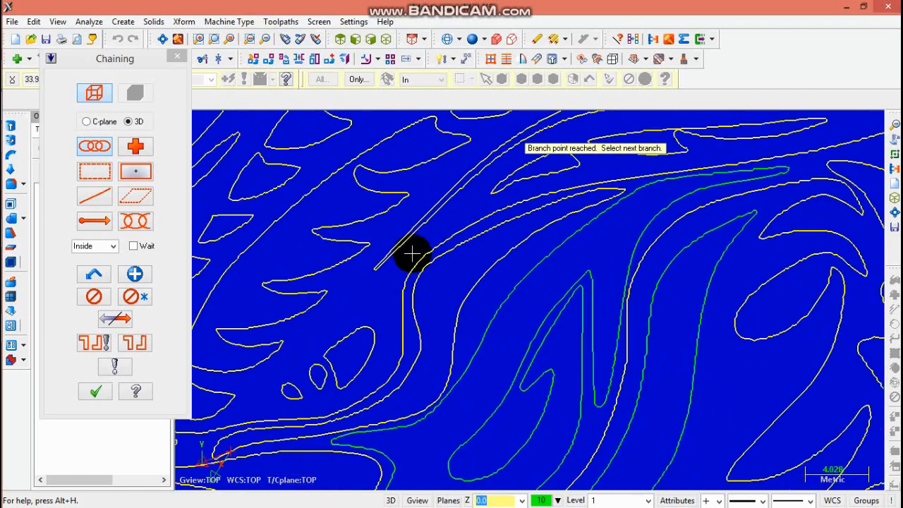
{"action": "left_click", "coordinate": [267, 40]}
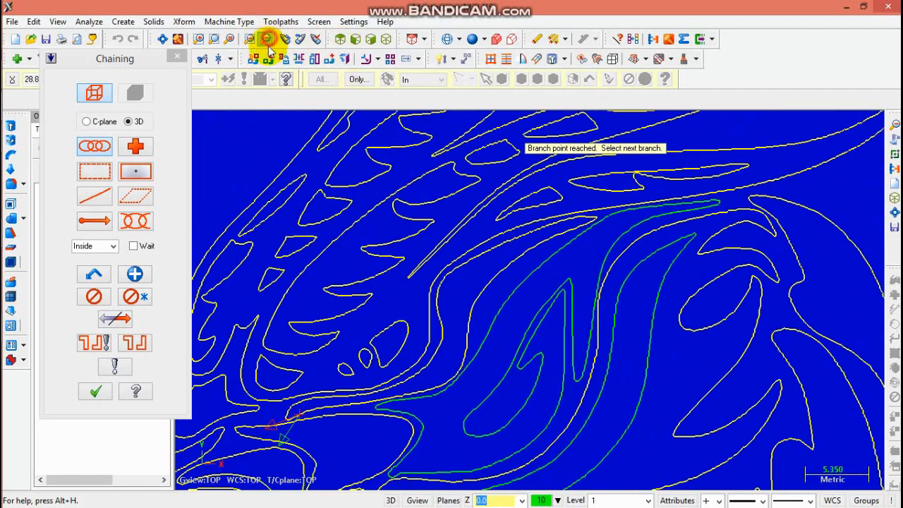
{"action": "left_click", "coordinate": [266, 40]}
{"action": "left_click", "coordinate": [137, 274]}
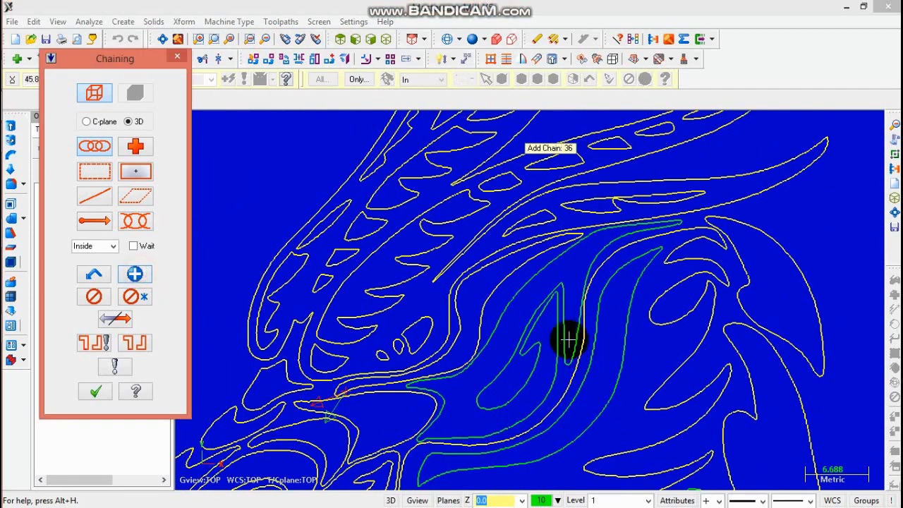
Chain the large flame-shaped cheek contour through its lower branch point back to its start and end the chain.
{"action": "left_click", "coordinate": [512, 296]}
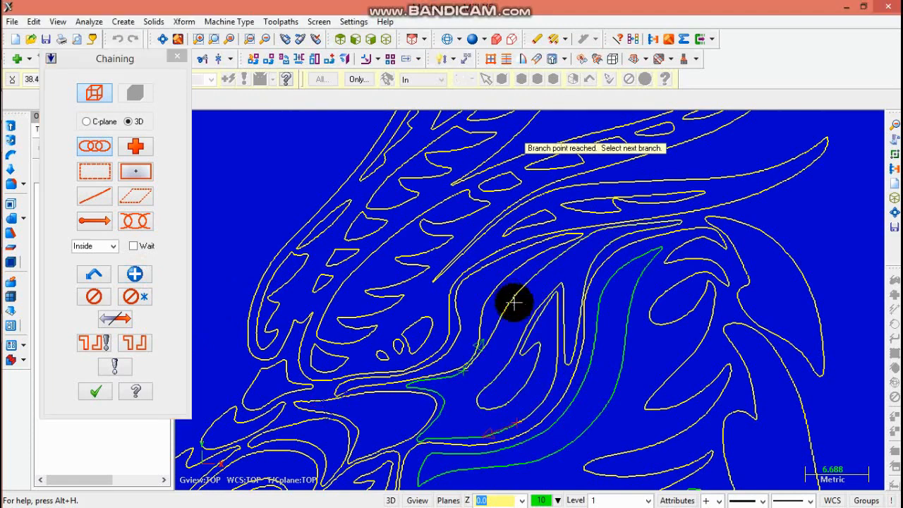
{"action": "left_click", "coordinate": [513, 427]}
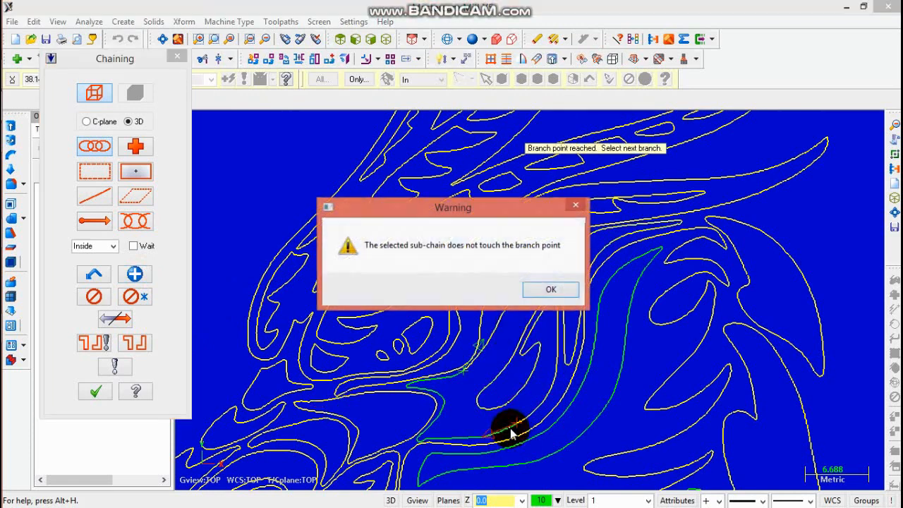
{"action": "left_click", "coordinate": [548, 288]}
{"action": "scroll", "coordinate": [514, 428], "scroll_direction": "up", "scroll_amount": 5}
{"action": "scroll", "coordinate": [511, 432], "scroll_direction": "up", "scroll_amount": 1}
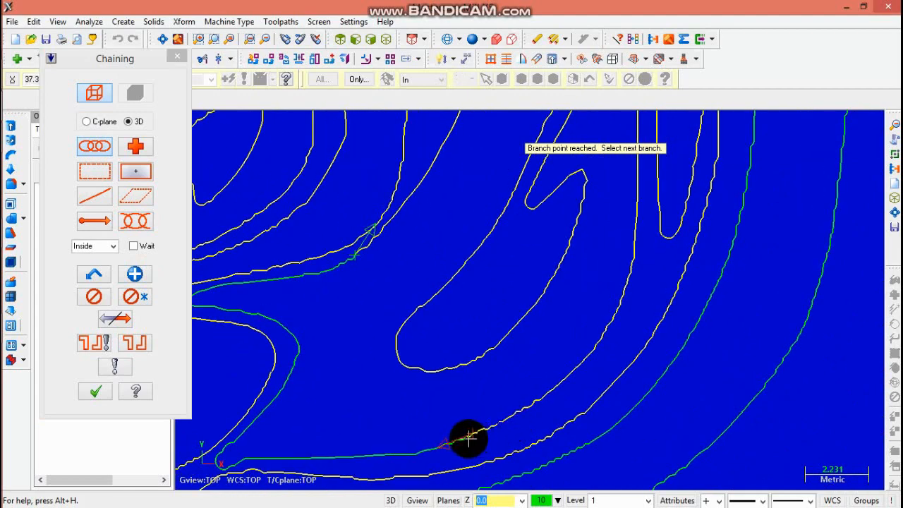
{"action": "scroll", "coordinate": [405, 284], "scroll_direction": "down", "scroll_amount": 3}
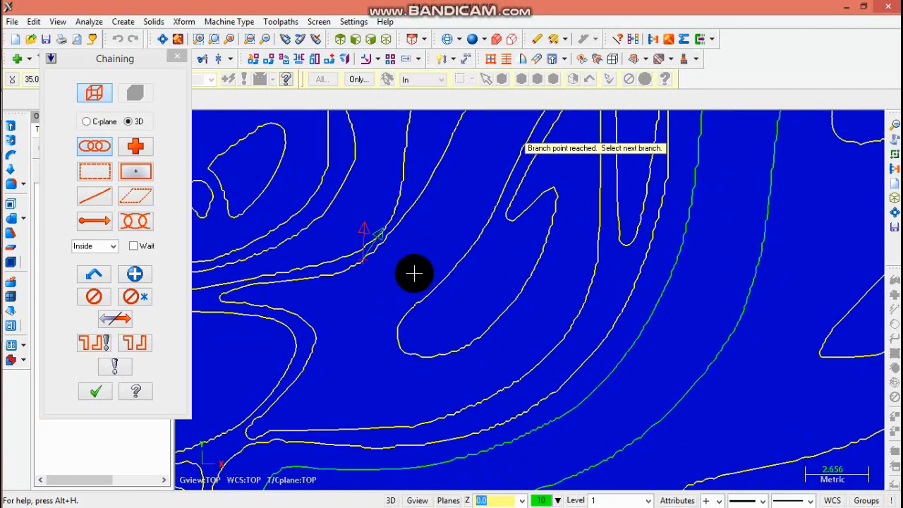
{"action": "scroll", "coordinate": [395, 270], "scroll_direction": "down", "scroll_amount": 2}
{"action": "left_click", "coordinate": [134, 274]}
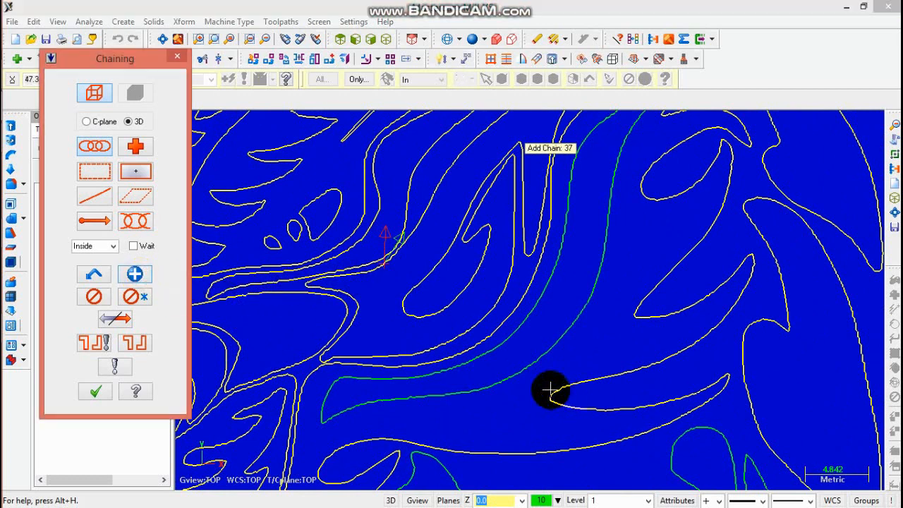
Chain the long curved band contour beneath the flame-shaped cheek contour through its branch point and end the chain.
{"action": "left_click", "coordinate": [511, 379]}
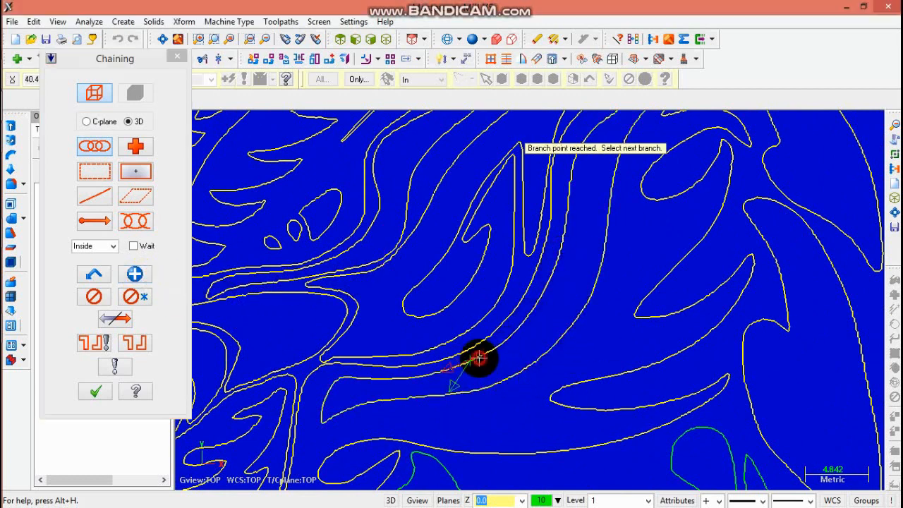
{"action": "scroll", "coordinate": [441, 387], "scroll_direction": "up", "scroll_amount": 8}
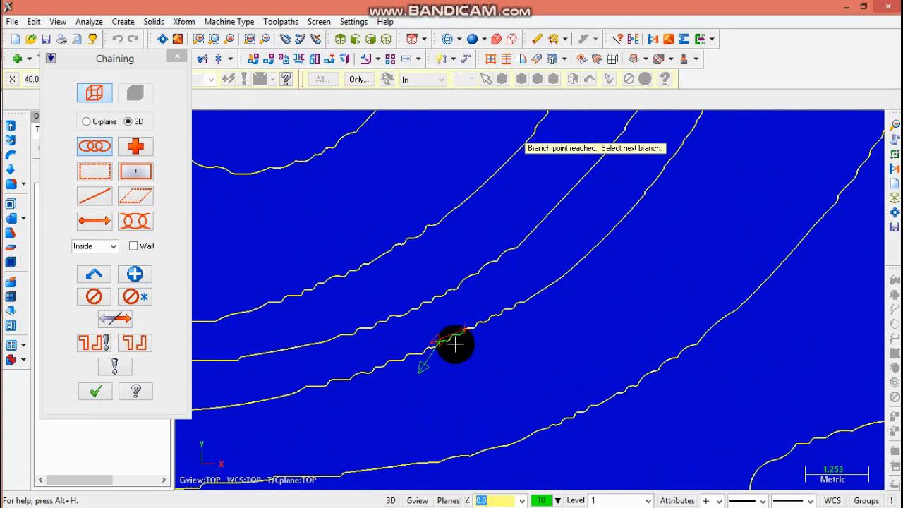
{"action": "scroll", "coordinate": [518, 320], "scroll_direction": "down", "scroll_amount": 4}
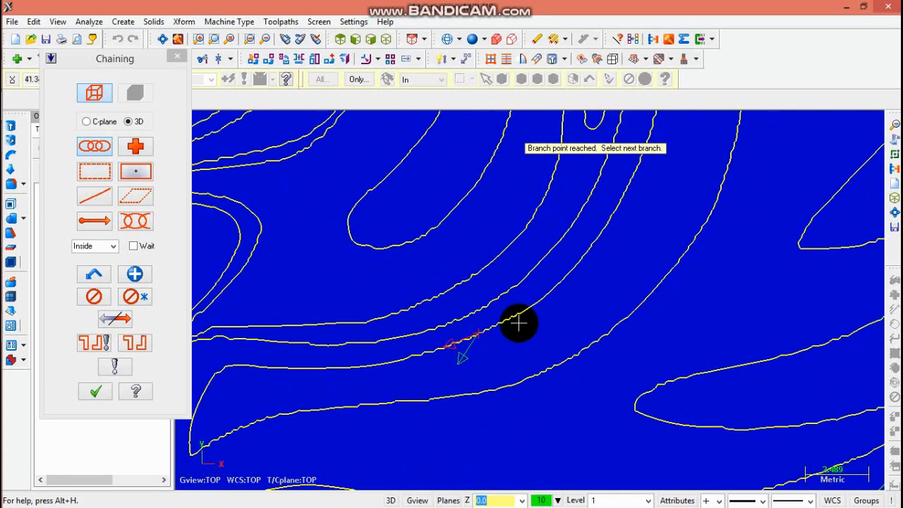
{"action": "left_click", "coordinate": [134, 274]}
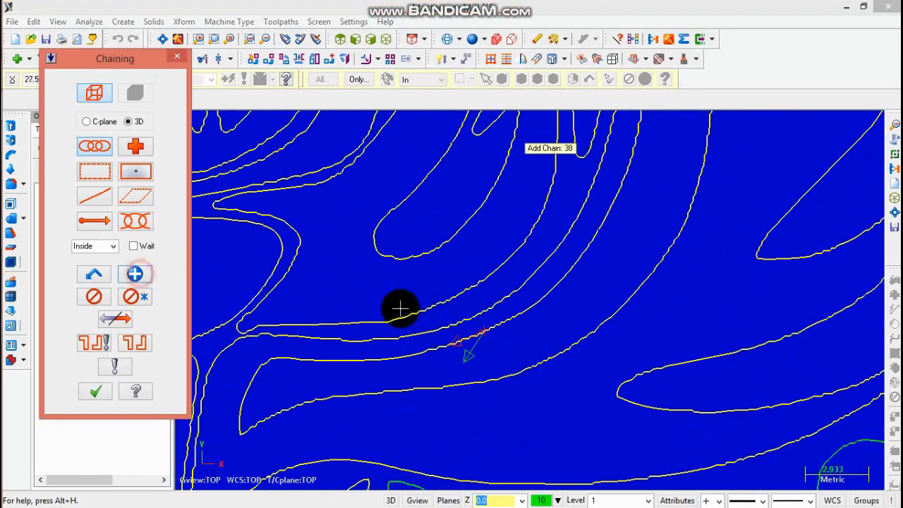
Chain the rearmost lower mane spike, beside the small teardrop contour, back to its start and end the chain.
{"action": "scroll", "coordinate": [522, 296], "scroll_direction": "down", "scroll_amount": 3}
{"action": "scroll", "coordinate": [674, 275], "scroll_direction": "down", "scroll_amount": 6}
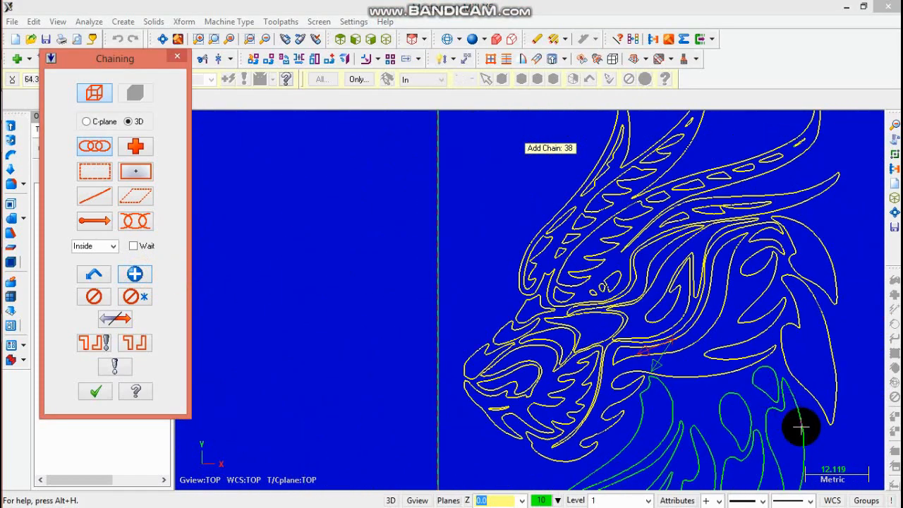
{"action": "scroll", "coordinate": [802, 425], "scroll_direction": "up", "scroll_amount": 2}
{"action": "left_click", "coordinate": [795, 409]}
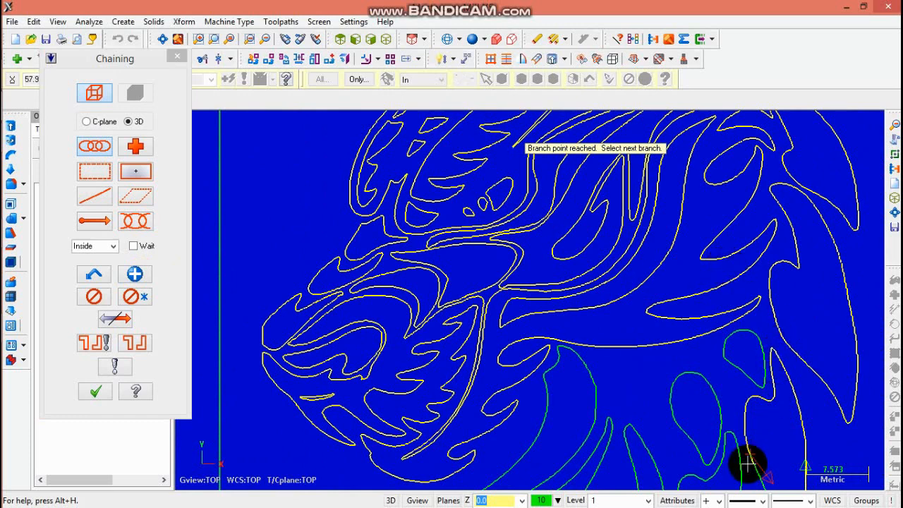
{"action": "left_click", "coordinate": [267, 44]}
{"action": "scroll", "coordinate": [641, 386], "scroll_direction": "up", "scroll_amount": 6}
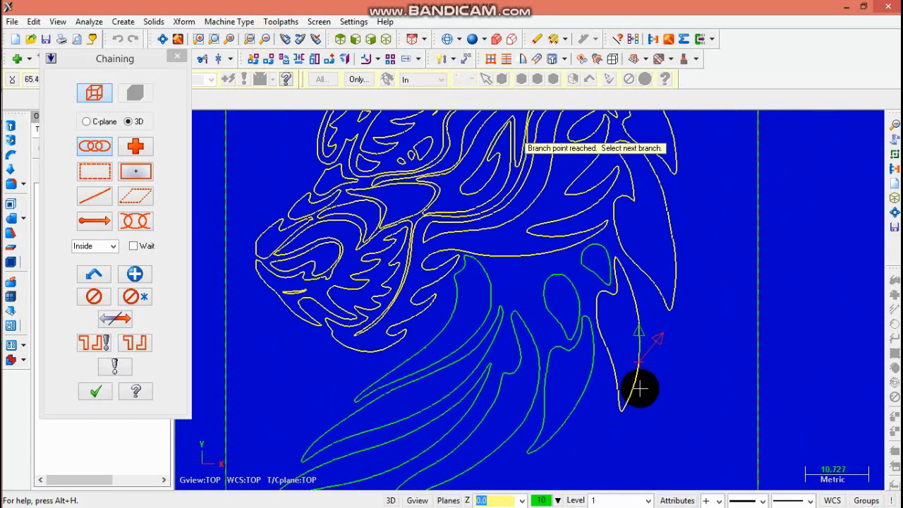
{"action": "left_click", "coordinate": [581, 367]}
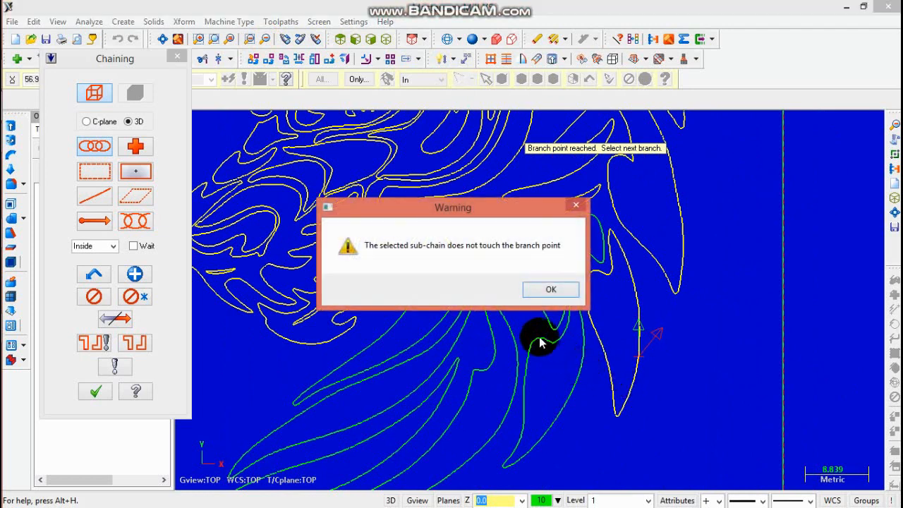
{"action": "left_click", "coordinate": [553, 288]}
{"action": "left_click", "coordinate": [134, 273]}
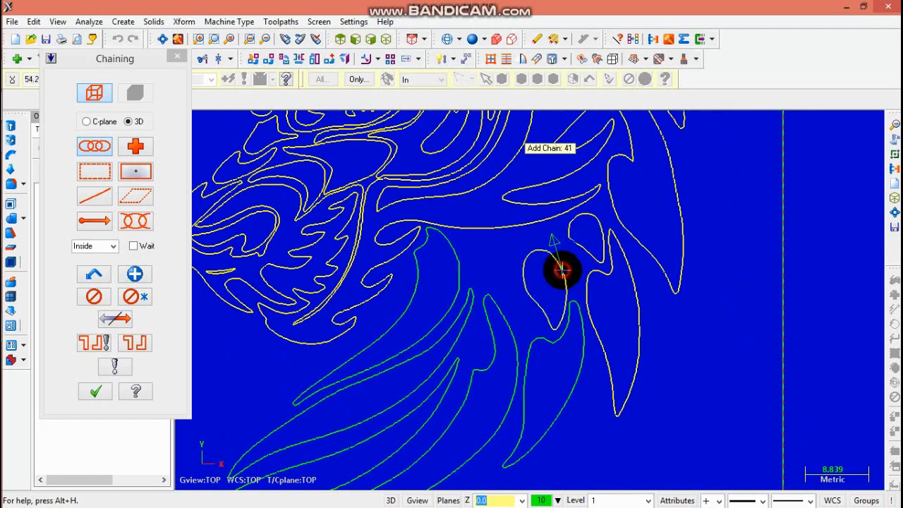
Chain the two teardrop contours and the notched mane spike below them, and end the spike's chain.
{"action": "left_click", "coordinate": [577, 310]}
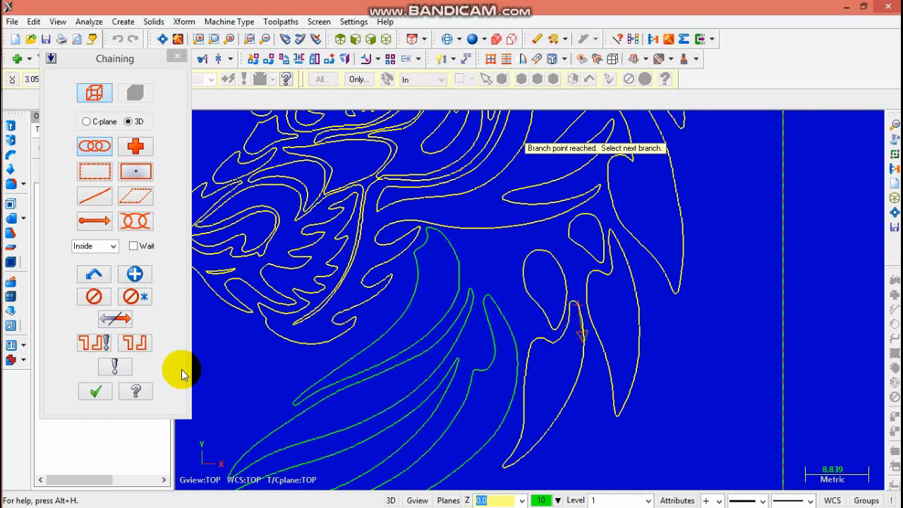
{"action": "left_click", "coordinate": [135, 275]}
Start a chain on the next notched mane spike toward the jaw and continue past the branch near its lower tip along its outer edge.
{"action": "left_click", "coordinate": [492, 363]}
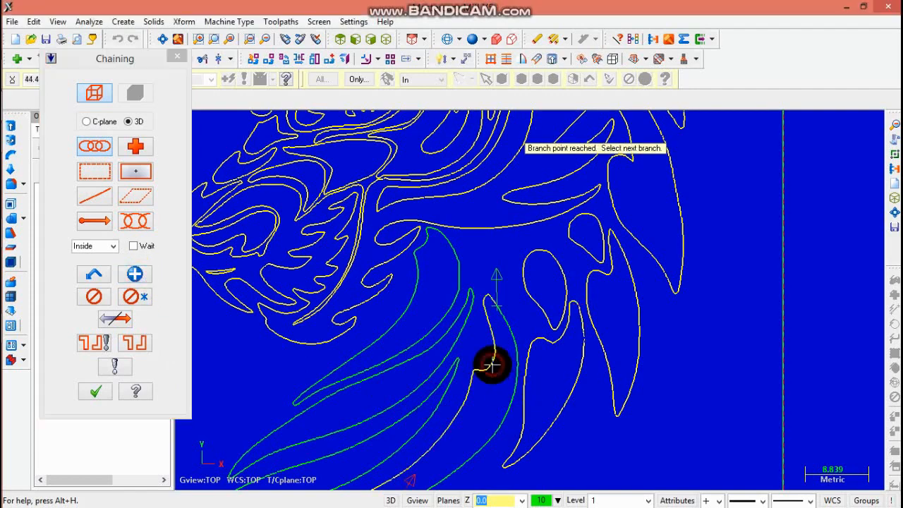
{"action": "left_click", "coordinate": [453, 471]}
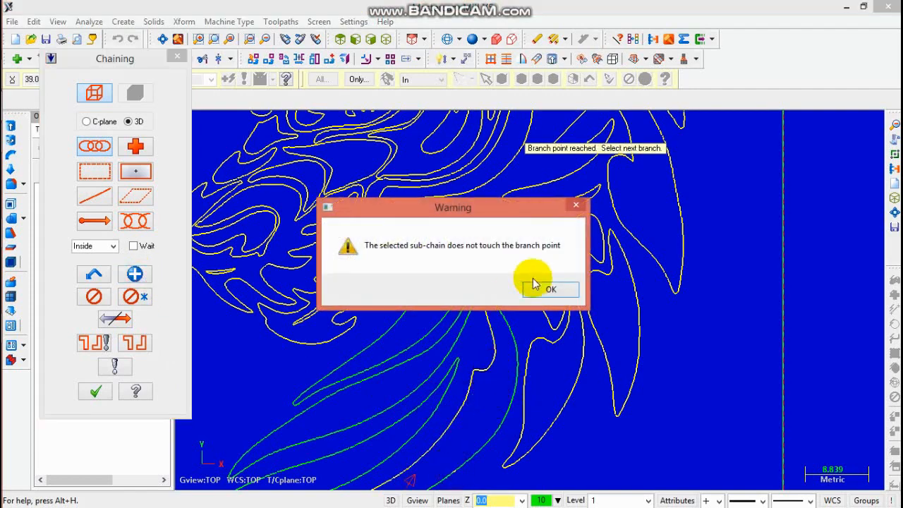
{"action": "left_click", "coordinate": [549, 291]}
{"action": "left_click", "coordinate": [265, 39]}
{"action": "scroll", "coordinate": [455, 434], "scroll_direction": "up", "scroll_amount": 5}
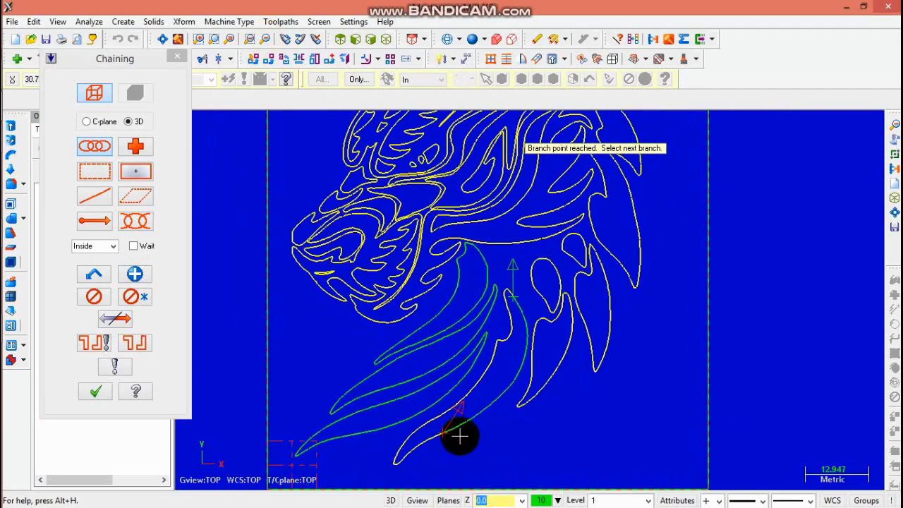
{"action": "left_click", "coordinate": [478, 422]}
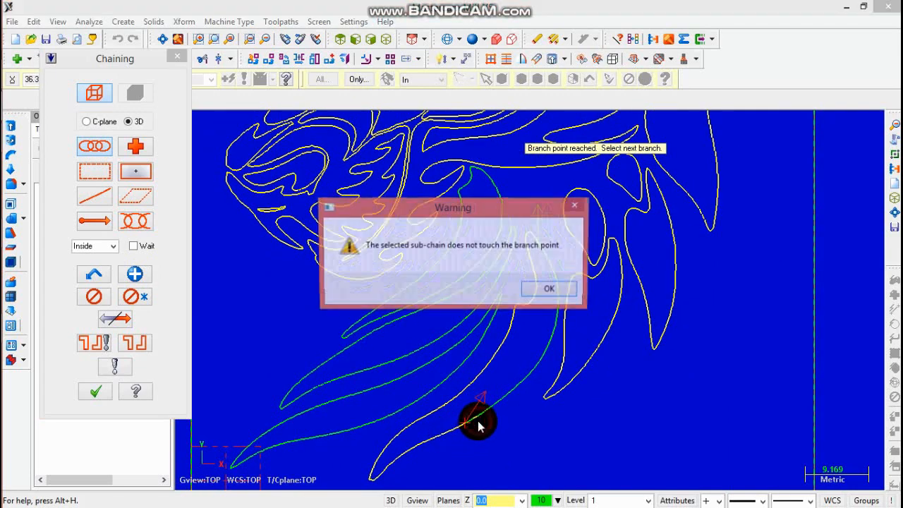
{"action": "left_click", "coordinate": [548, 289]}
{"action": "scroll", "coordinate": [468, 423], "scroll_direction": "up", "scroll_amount": 2}
{"action": "scroll", "coordinate": [468, 424], "scroll_direction": "up", "scroll_amount": 2}
{"action": "left_click", "coordinate": [459, 425]}
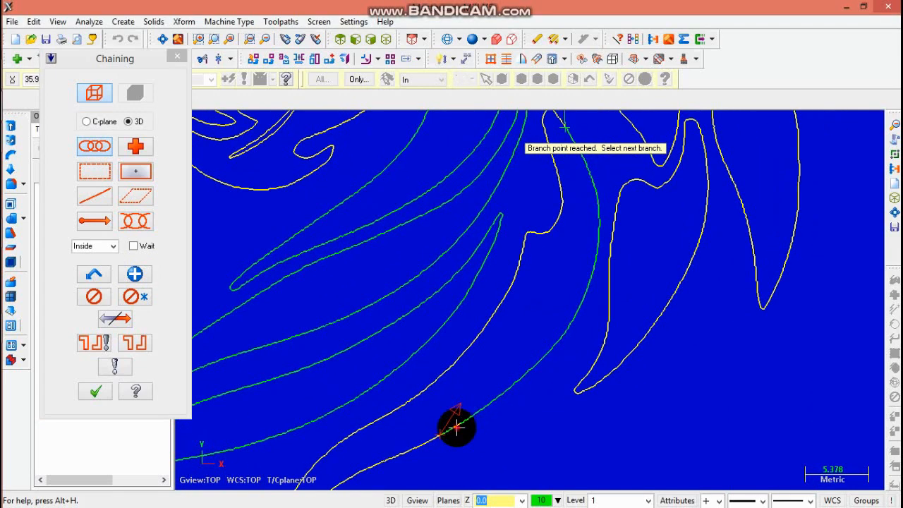
{"action": "left_click", "coordinate": [548, 290]}
{"action": "scroll", "coordinate": [438, 437], "scroll_direction": "up", "scroll_amount": 2}
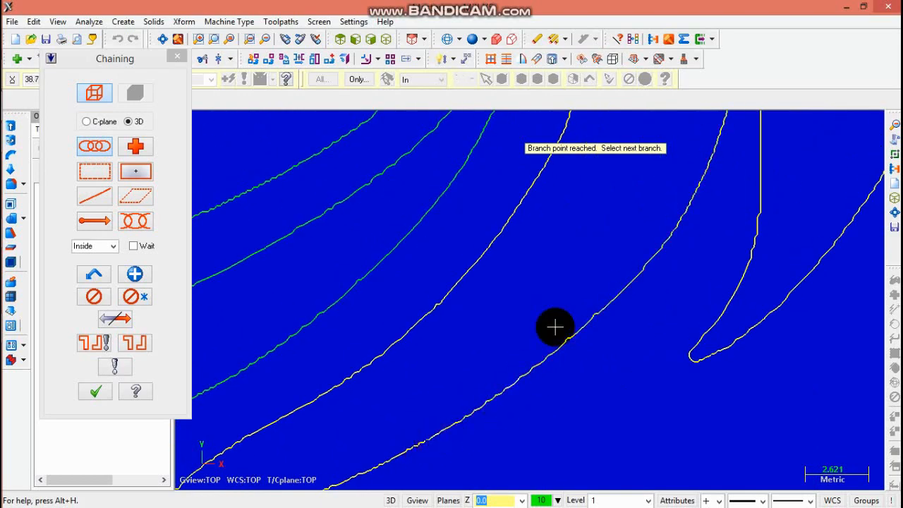
Complete the notched mane spike's chain around its upper tip and end it.
{"action": "left_click", "coordinate": [269, 41]}
{"action": "left_click", "coordinate": [269, 41]}
{"action": "left_click", "coordinate": [269, 41]}
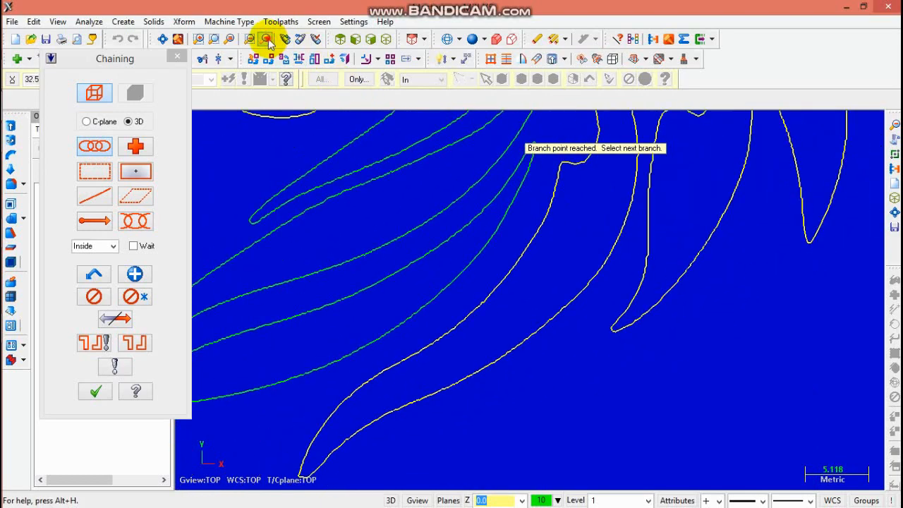
{"action": "left_click", "coordinate": [268, 41]}
{"action": "left_click", "coordinate": [268, 41]}
{"action": "left_click", "coordinate": [268, 41]}
{"action": "left_click", "coordinate": [269, 41]}
{"action": "scroll", "coordinate": [455, 158], "scroll_direction": "up", "scroll_amount": 3}
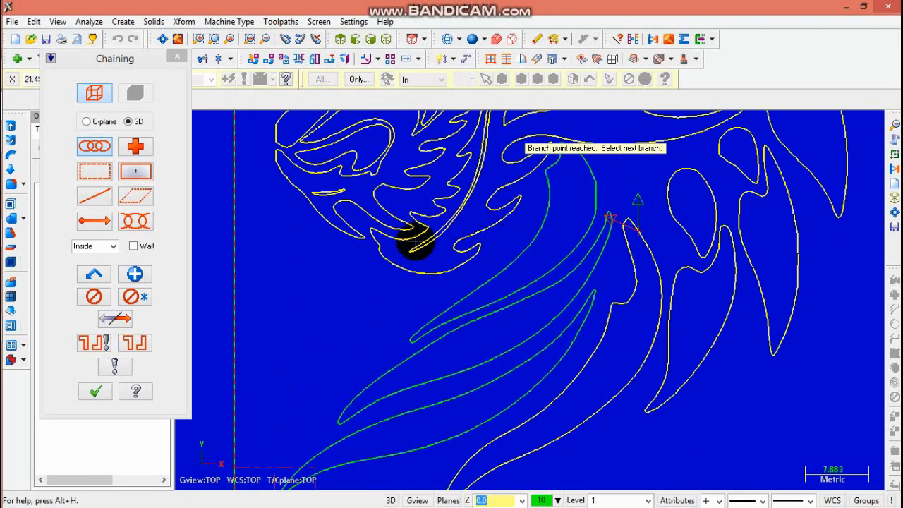
{"action": "left_click", "coordinate": [138, 275]}
Start a chain on the long mane strand reaching toward the stock corner and continue past the branch near its lower tip.
{"action": "left_click", "coordinate": [494, 381]}
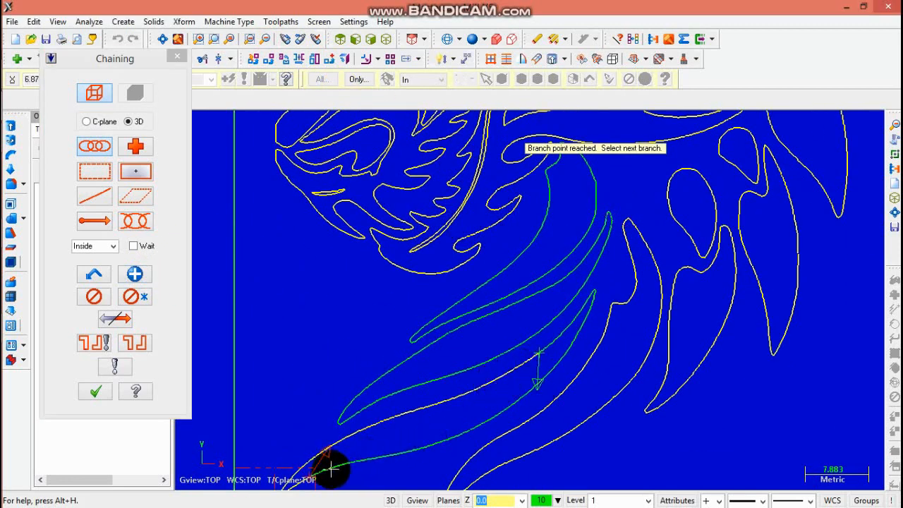
{"action": "scroll", "coordinate": [322, 465], "scroll_direction": "up", "scroll_amount": 4}
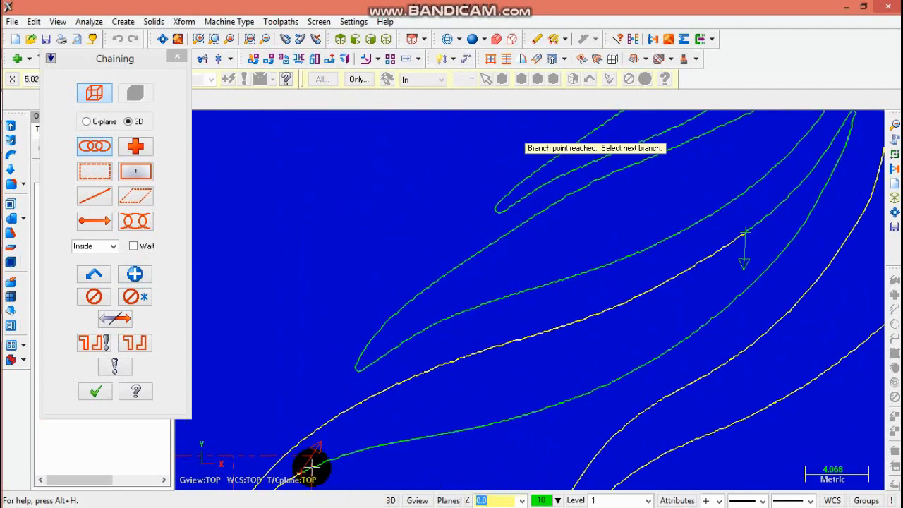
{"action": "left_click", "coordinate": [312, 466]}
{"action": "left_click", "coordinate": [536, 288]}
{"action": "scroll", "coordinate": [303, 486], "scroll_direction": "up", "scroll_amount": 3}
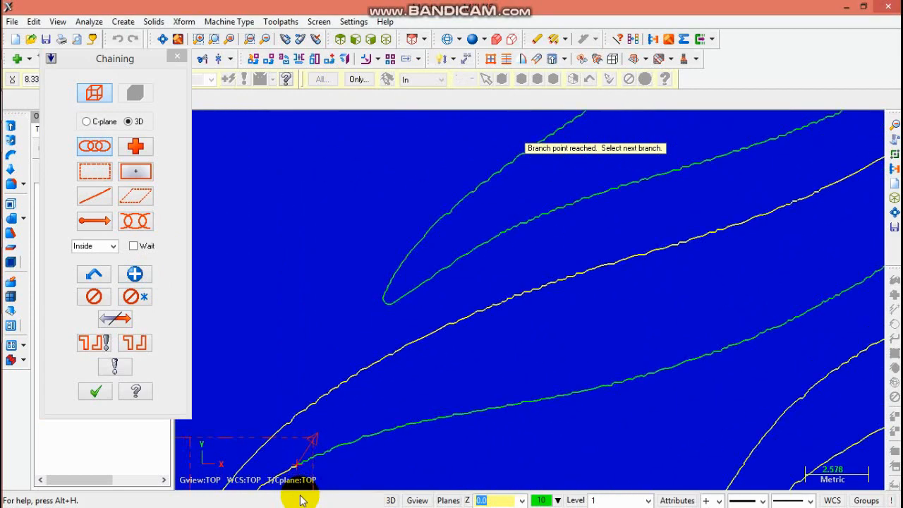
{"action": "scroll", "coordinate": [301, 463], "scroll_direction": "up", "scroll_amount": 1}
{"action": "left_click", "coordinate": [308, 460]}
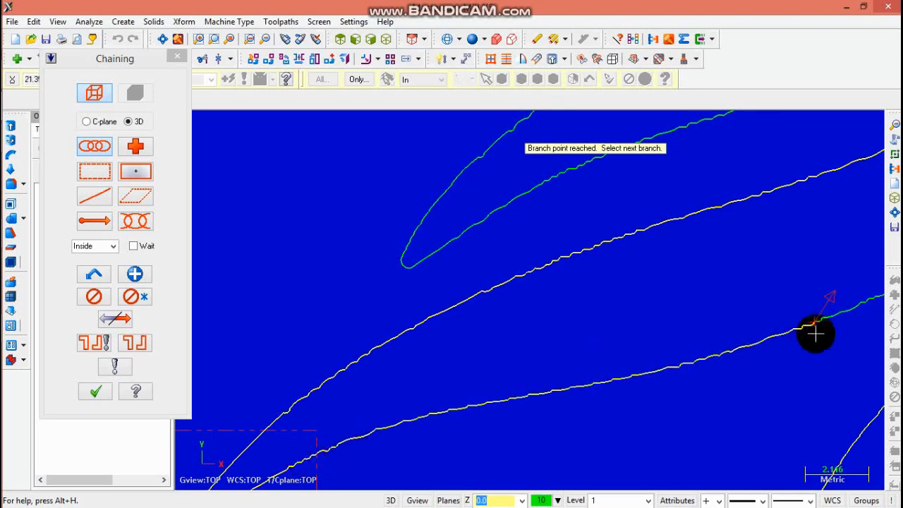
Follow the long strand's lower edge through its remaining branch points back to its start and end the chain.
{"action": "left_click", "coordinate": [885, 299]}
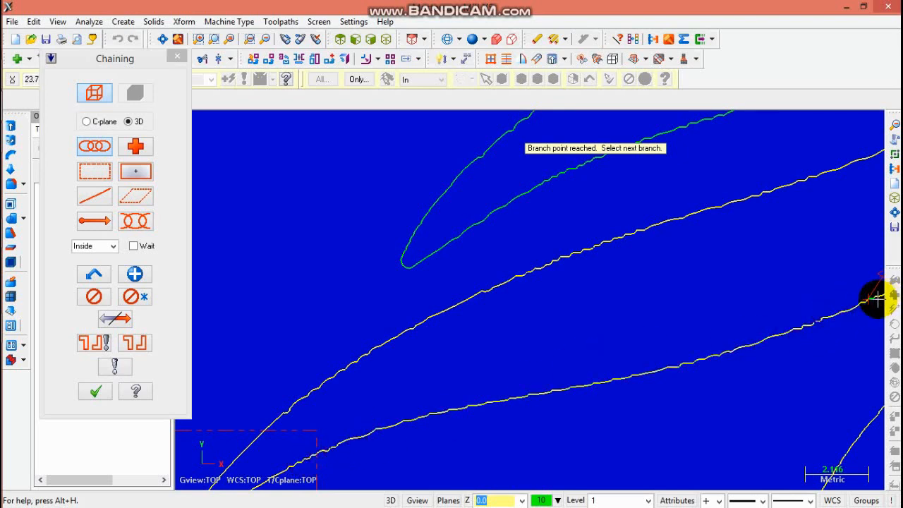
{"action": "left_click", "coordinate": [267, 40]}
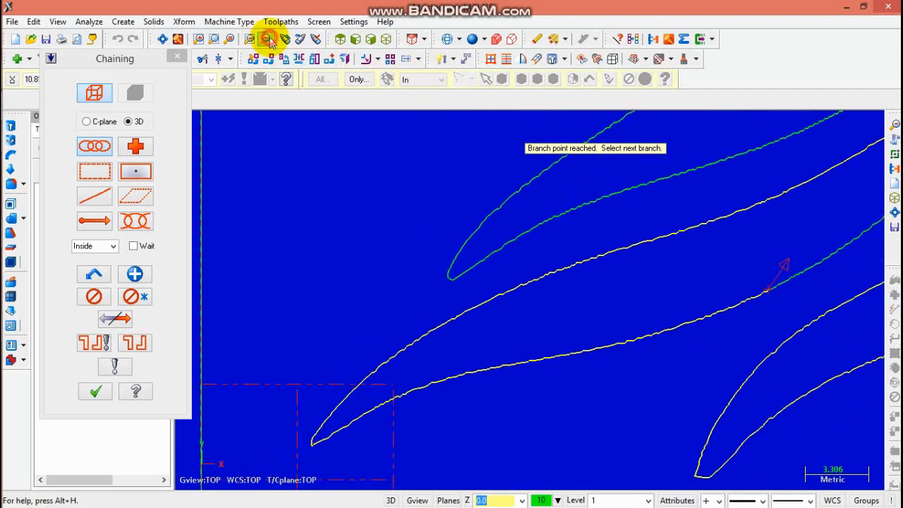
{"action": "left_click", "coordinate": [270, 39]}
{"action": "left_click", "coordinate": [270, 39]}
{"action": "left_click", "coordinate": [270, 39]}
{"action": "scroll", "coordinate": [689, 254], "scroll_direction": "up", "scroll_amount": 8}
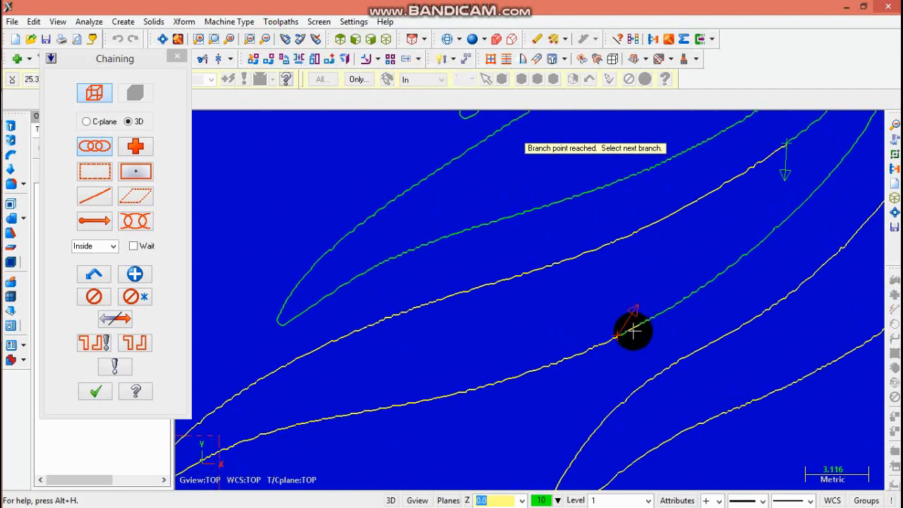
{"action": "left_click", "coordinate": [663, 316]}
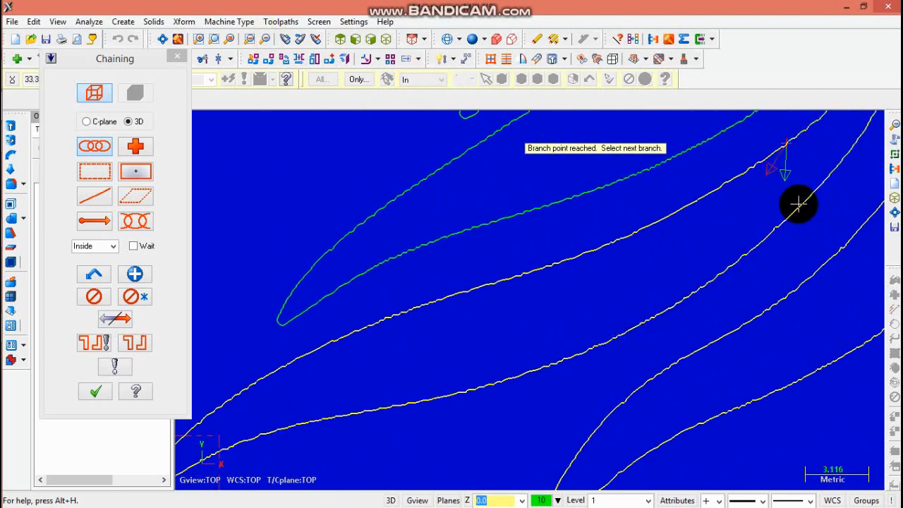
{"action": "left_click", "coordinate": [135, 273]}
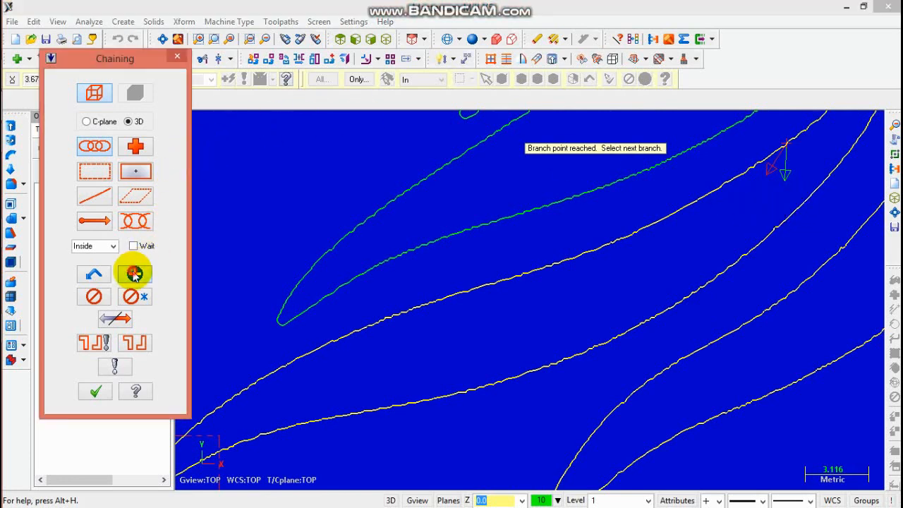
Chain the pointed mane strand directly above the longest one through its branch points back to its start and end the chain.
{"action": "left_click", "coordinate": [446, 239]}
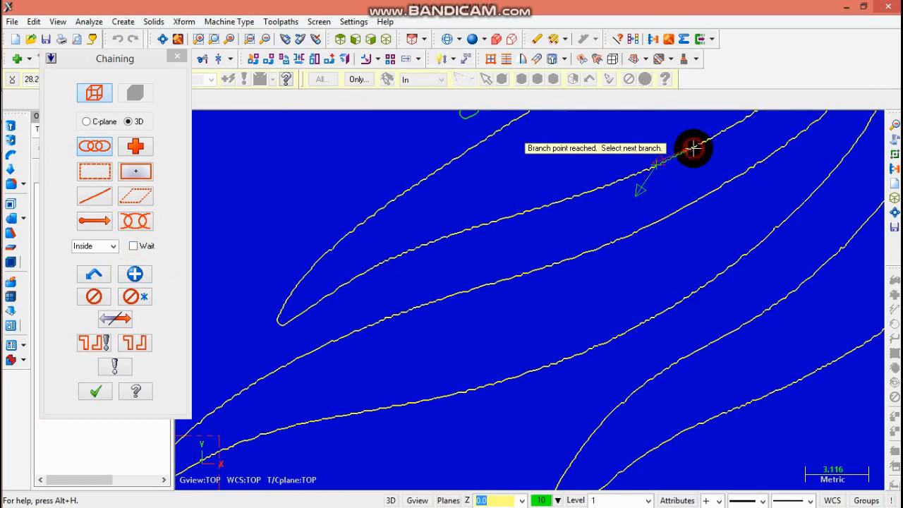
{"action": "left_click", "coordinate": [667, 163]}
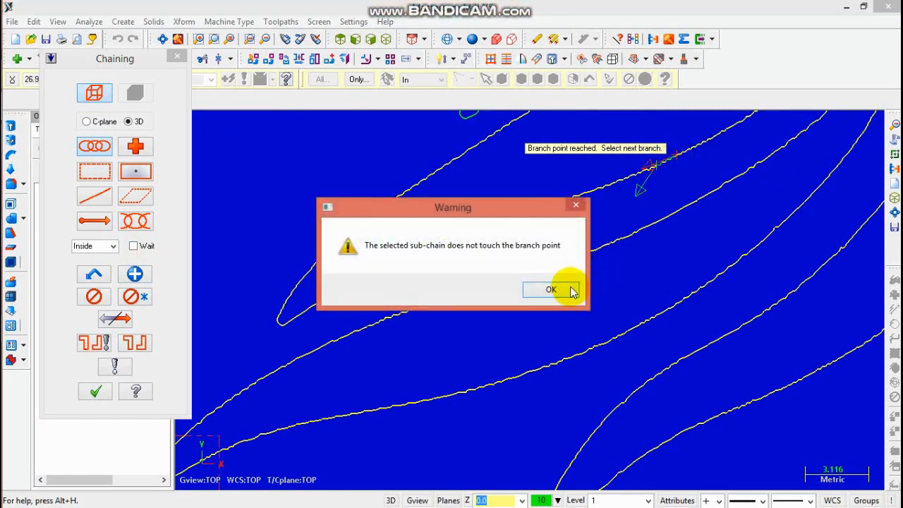
{"action": "left_click", "coordinate": [570, 288]}
{"action": "scroll", "coordinate": [679, 168], "scroll_direction": "up", "scroll_amount": 1}
{"action": "scroll", "coordinate": [679, 168], "scroll_direction": "up", "scroll_amount": 5}
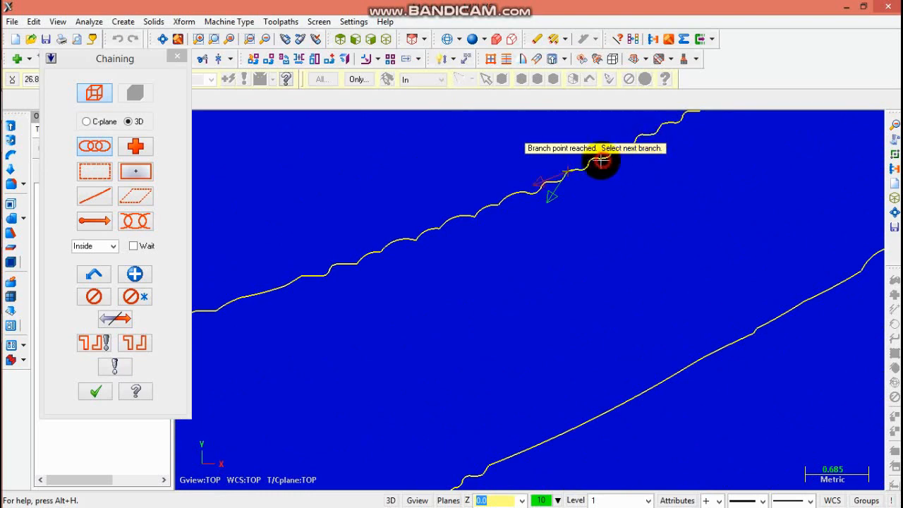
{"action": "left_click", "coordinate": [269, 44]}
{"action": "left_click", "coordinate": [269, 44]}
{"action": "left_click", "coordinate": [269, 44]}
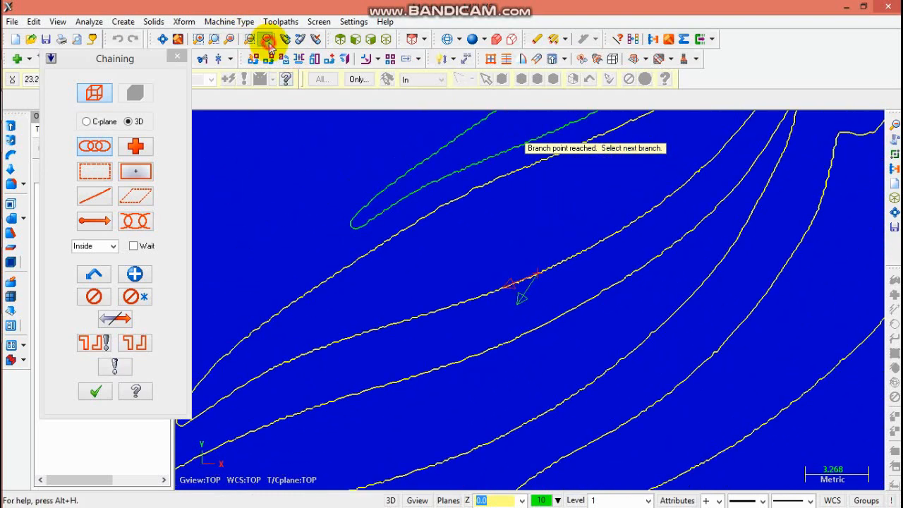
{"action": "left_click", "coordinate": [269, 45]}
{"action": "left_click", "coordinate": [269, 44]}
{"action": "left_click", "coordinate": [269, 45]}
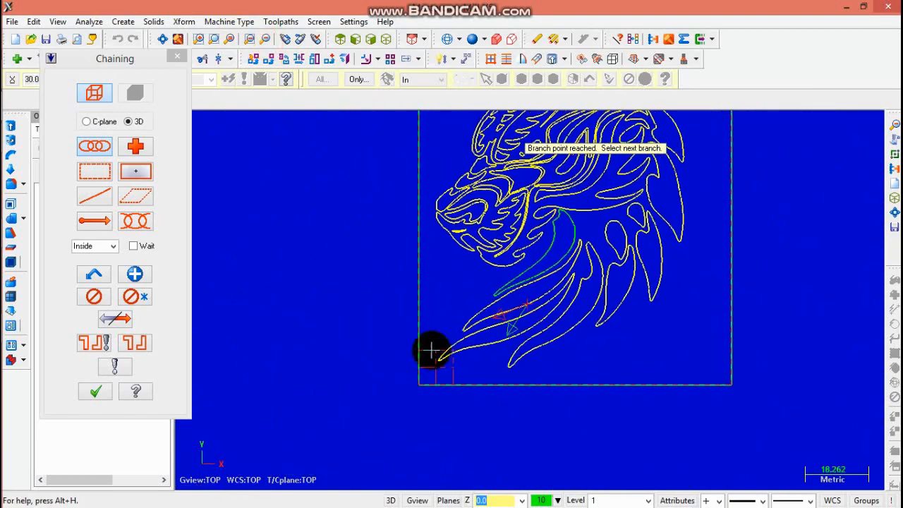
{"action": "scroll", "coordinate": [504, 252], "scroll_direction": "up", "scroll_amount": 4}
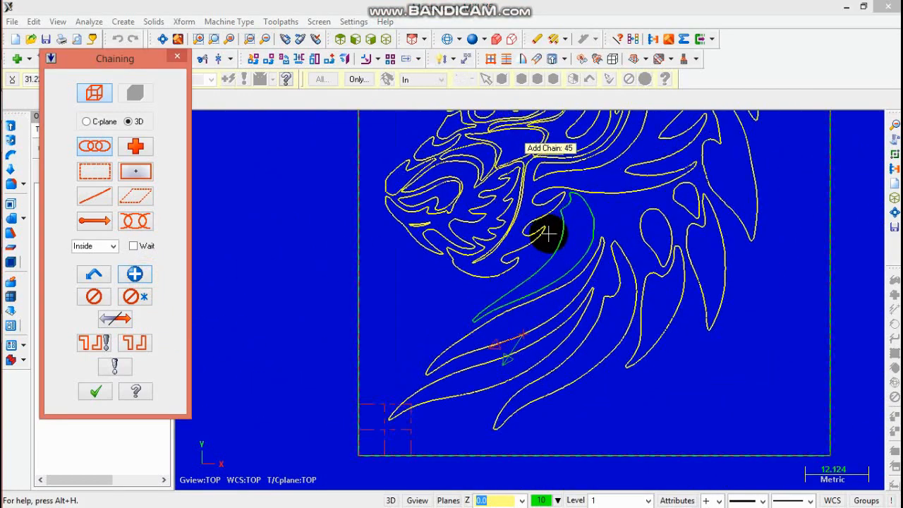
Chain the mane strand directly beneath the jaw along its lower edge and continue from its branch points.
{"action": "scroll", "coordinate": [520, 304], "scroll_direction": "up", "scroll_amount": 6}
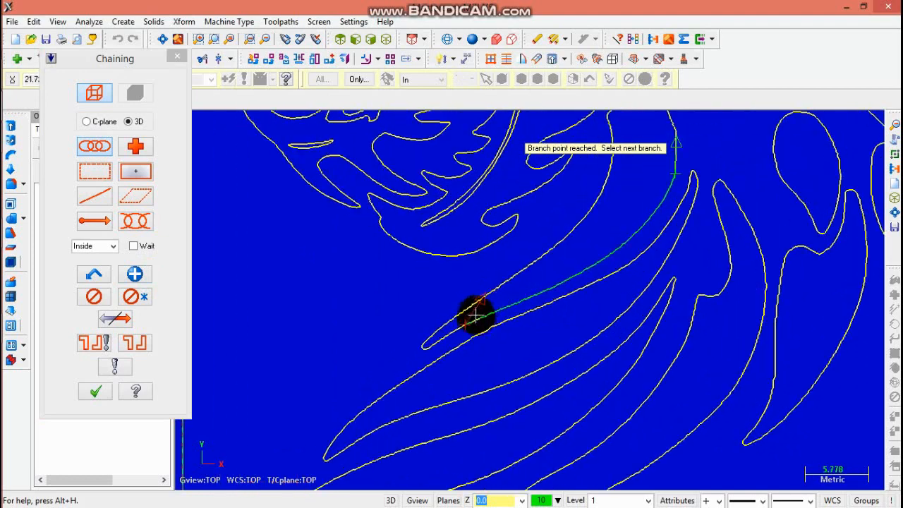
{"action": "left_click", "coordinate": [505, 312]}
{"action": "left_click", "coordinate": [548, 286]}
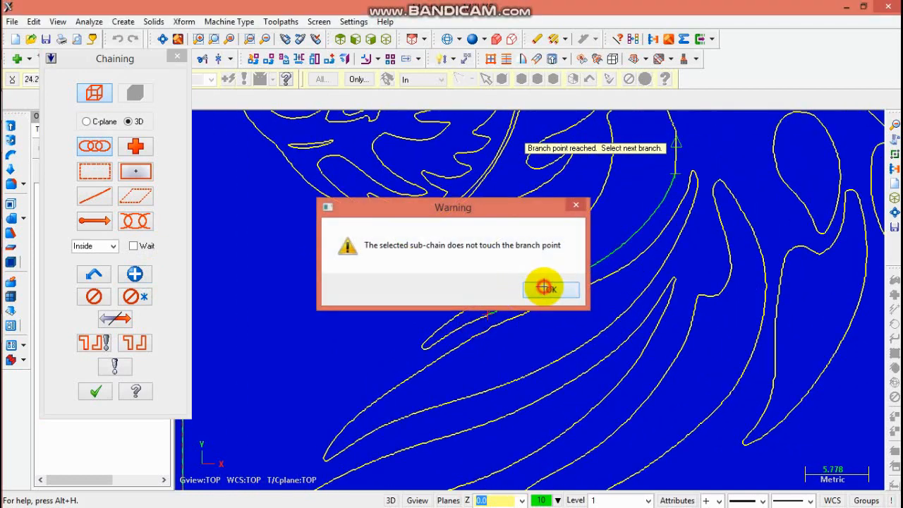
{"action": "scroll", "coordinate": [498, 314], "scroll_direction": "up", "scroll_amount": 5}
{"action": "scroll", "coordinate": [487, 314], "scroll_direction": "up", "scroll_amount": 2}
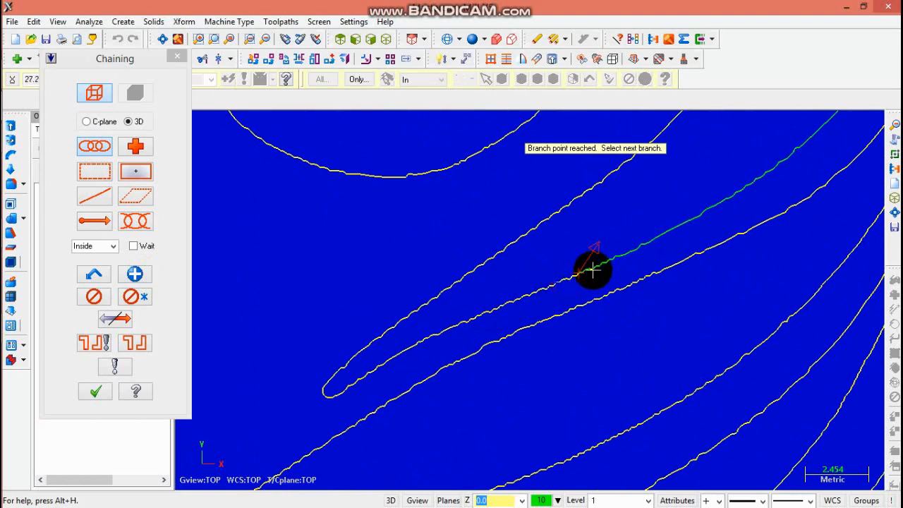
{"action": "left_click", "coordinate": [611, 260]}
{"action": "left_click", "coordinate": [565, 285]}
{"action": "scroll", "coordinate": [600, 262], "scroll_direction": "up", "scroll_amount": 2}
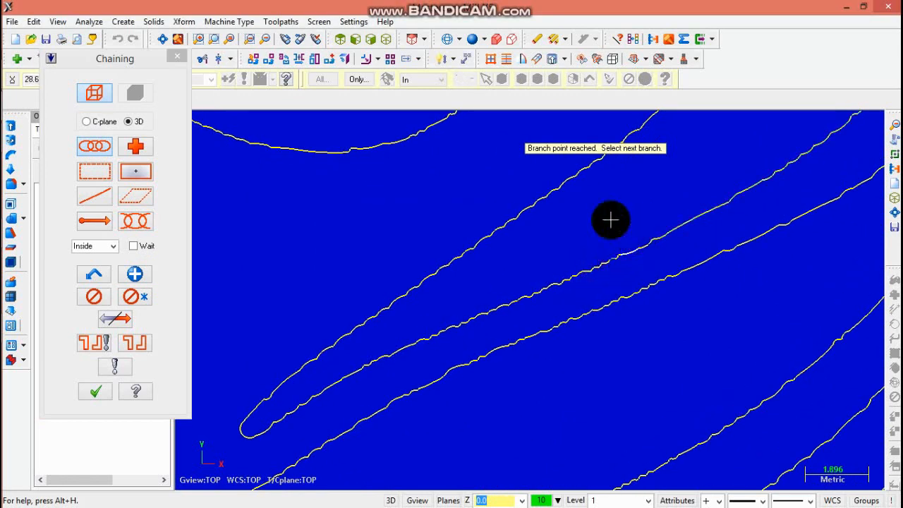
Finish chaining the strand beneath the jaw and accept all chained contours for the engraving operation.
{"action": "left_click", "coordinate": [268, 40]}
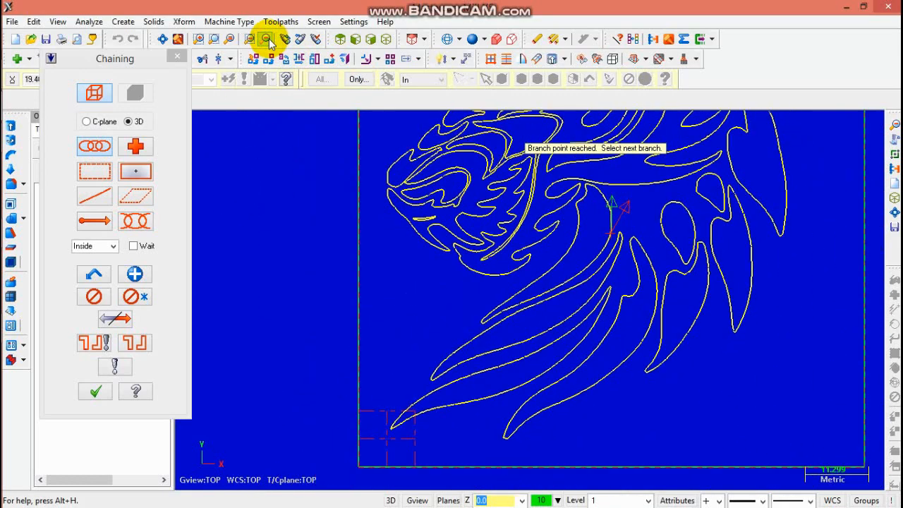
{"action": "left_click", "coordinate": [269, 42]}
{"action": "scroll", "coordinate": [639, 156], "scroll_direction": "up", "scroll_amount": 2}
{"action": "scroll", "coordinate": [624, 160], "scroll_direction": "down", "scroll_amount": 2}
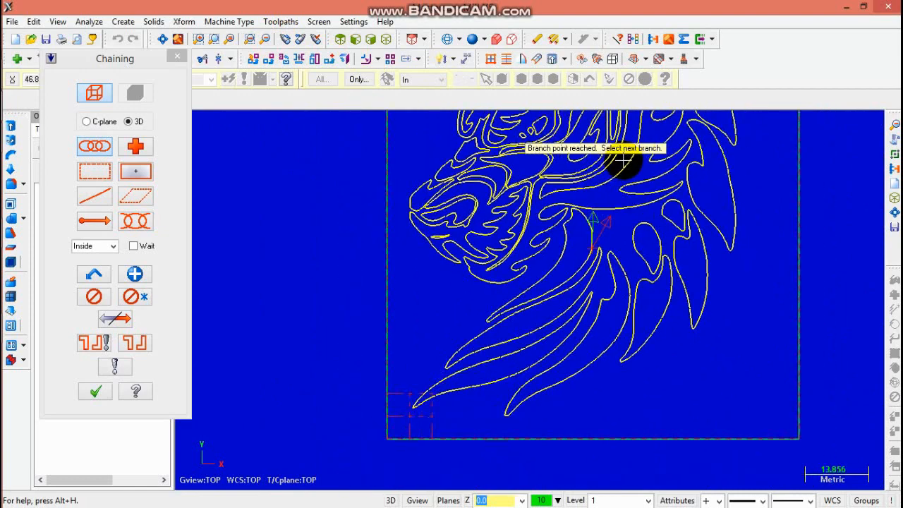
{"action": "scroll", "coordinate": [623, 161], "scroll_direction": "down", "scroll_amount": 3}
{"action": "left_click", "coordinate": [95, 391]}
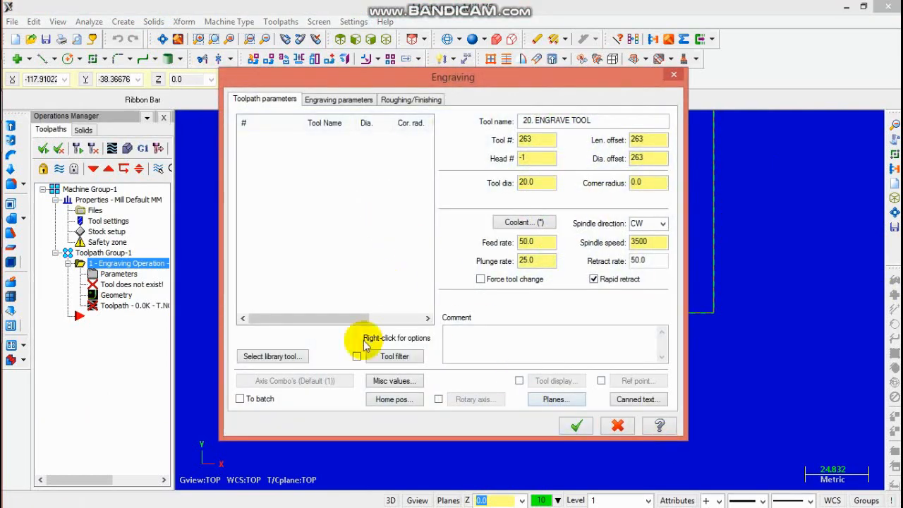
Choose the 5 mm 30 degree engrave tool from the MILL_MM tool library for the operation.
{"action": "left_click", "coordinate": [284, 356]}
{"action": "left_click", "coordinate": [297, 253]}
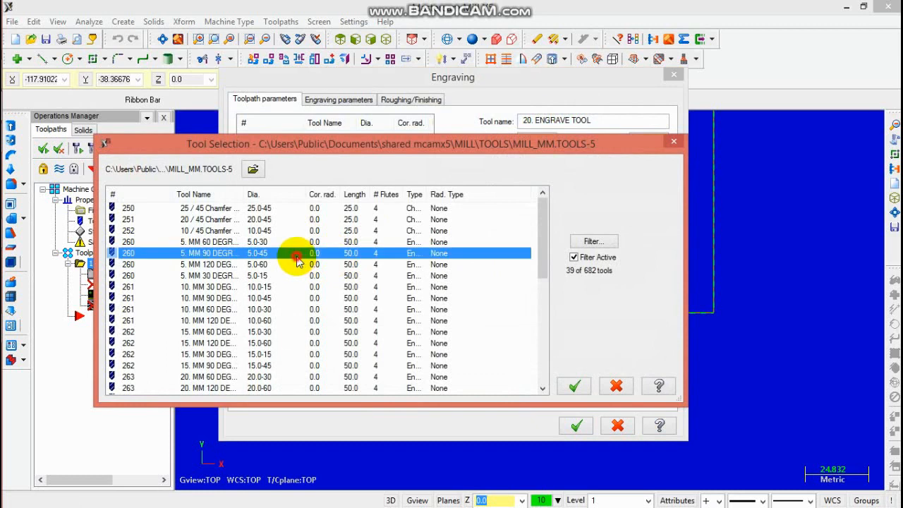
{"action": "left_click", "coordinate": [294, 241]}
{"action": "left_click", "coordinate": [289, 230]}
{"action": "left_click", "coordinate": [262, 274]}
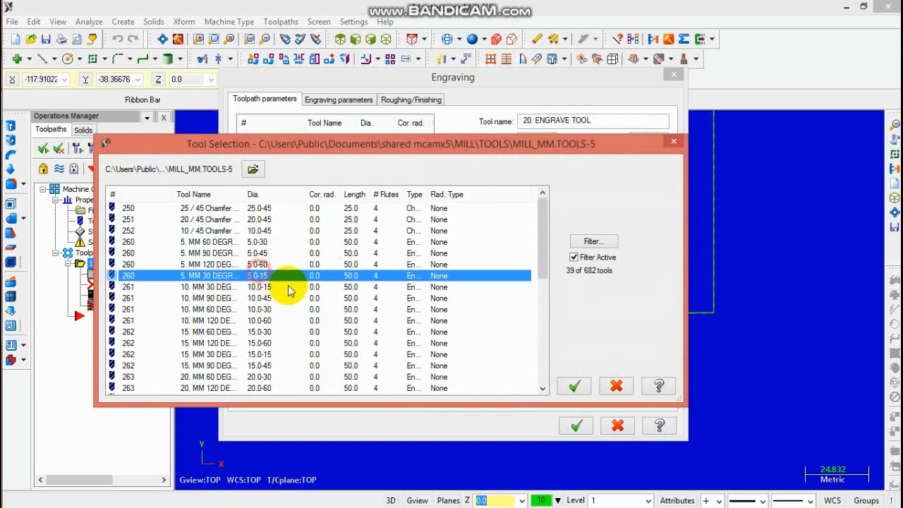
{"action": "left_click", "coordinate": [575, 388]}
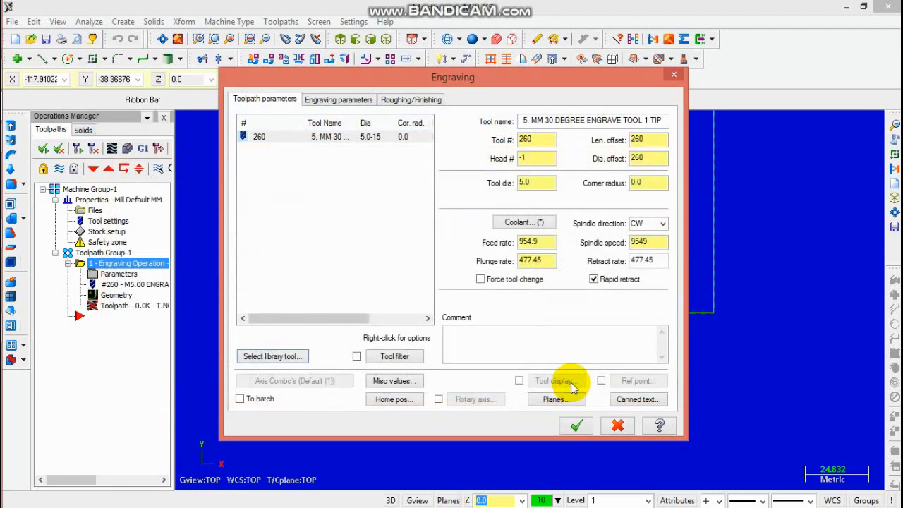
Edit the 5 mm 30 degree engrave tool's definition to give it a new tip diameter.
{"action": "left_click", "coordinate": [366, 138]}
{"action": "double_click", "coordinate": [365, 139]}
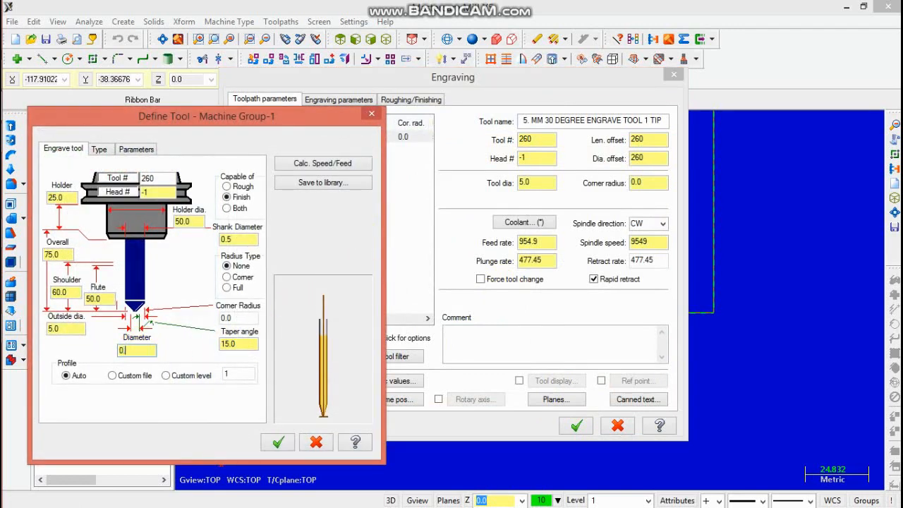
{"action": "left_click", "coordinate": [280, 442]}
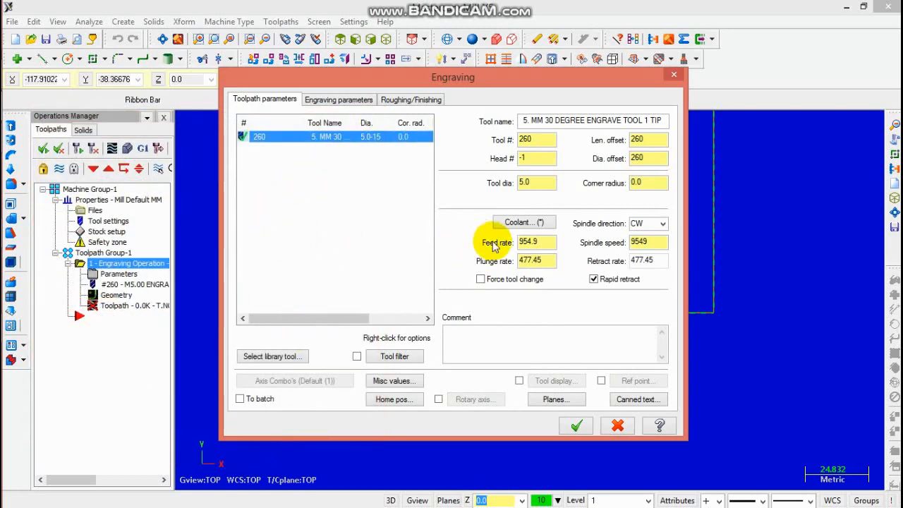
Enter a negative incremental engraving depth, enable roughing before finishing, and generate the toolpath.
{"action": "left_click", "coordinate": [339, 100]}
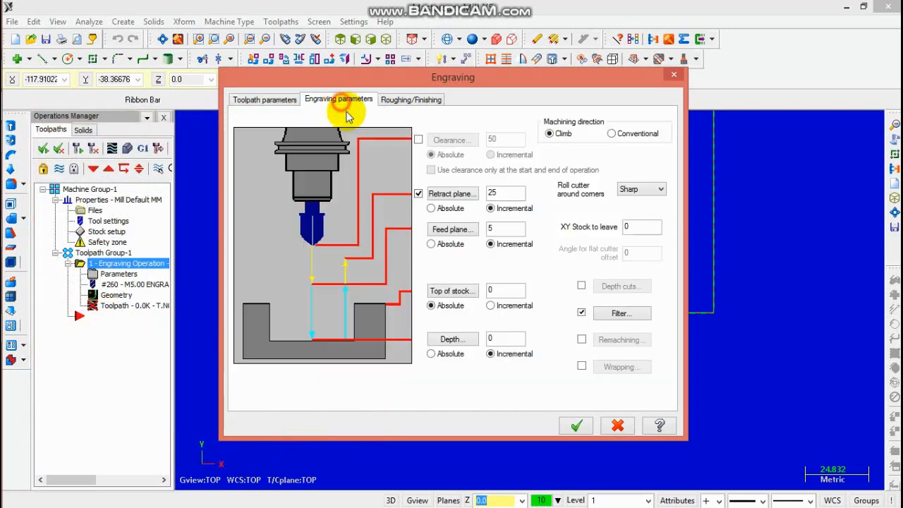
{"action": "double_click", "coordinate": [508, 340]}
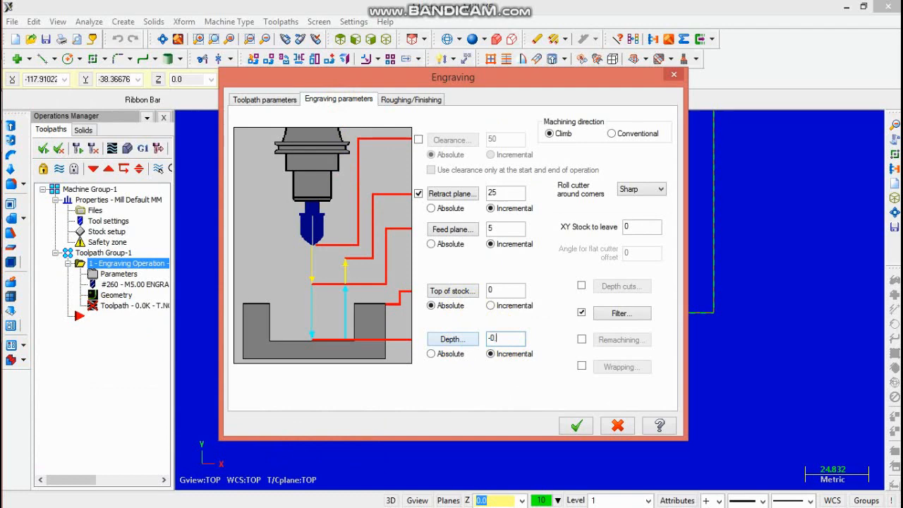
{"action": "left_click", "coordinate": [426, 100]}
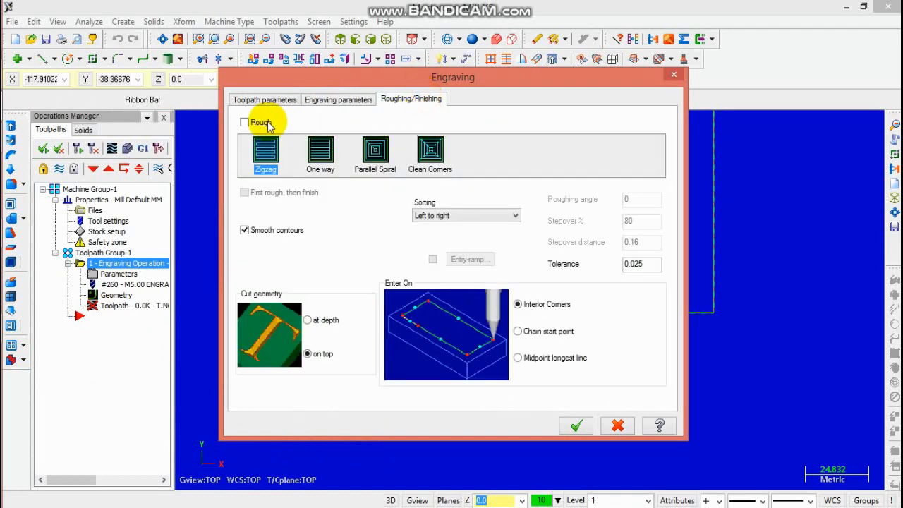
{"action": "left_click", "coordinate": [245, 122]}
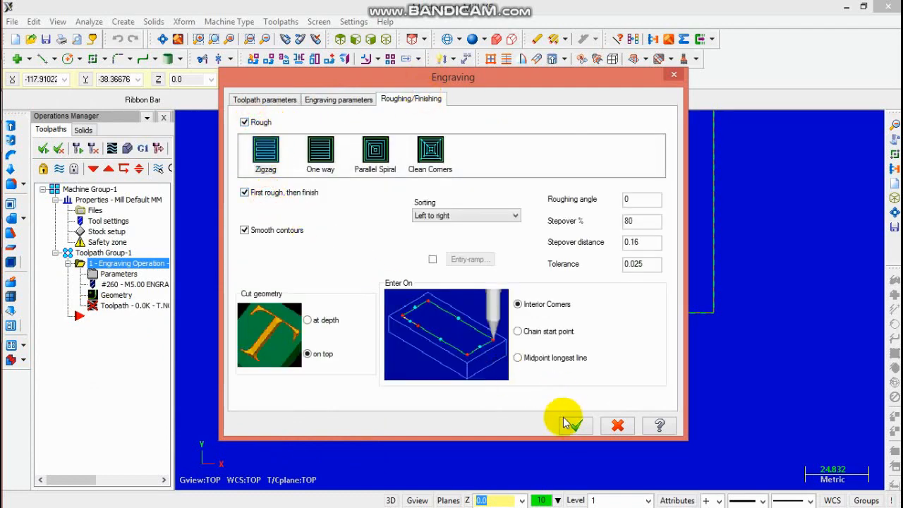
{"action": "left_click", "coordinate": [570, 423]}
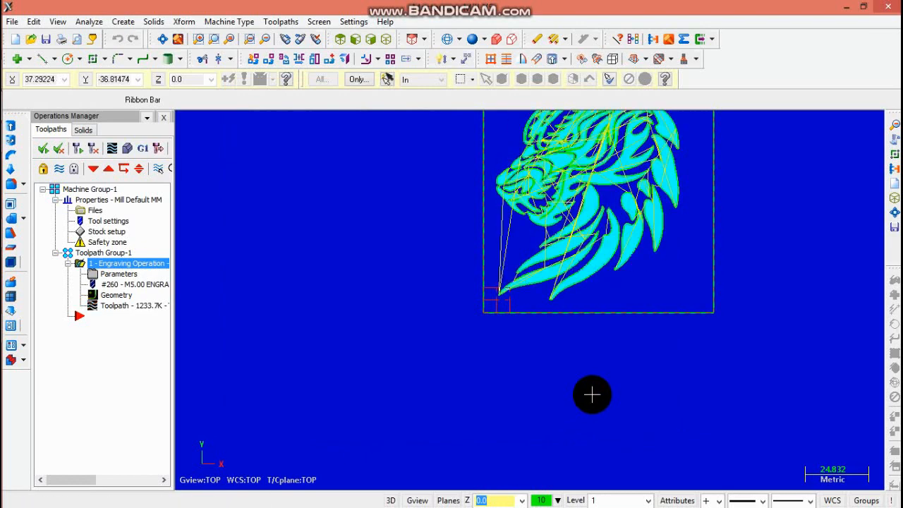
Verify the engraving on the stock in isometric view with the tool shown and 10 moves per refresh, inspect the result and end the verification.
{"action": "left_click", "coordinate": [127, 152]}
{"action": "left_click", "coordinate": [162, 40]}
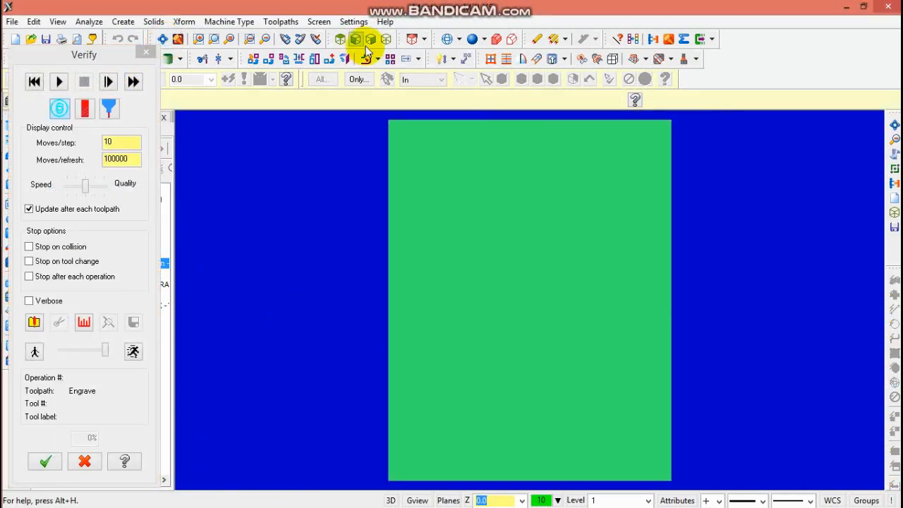
{"action": "left_click", "coordinate": [386, 40]}
{"action": "left_click", "coordinate": [164, 39]}
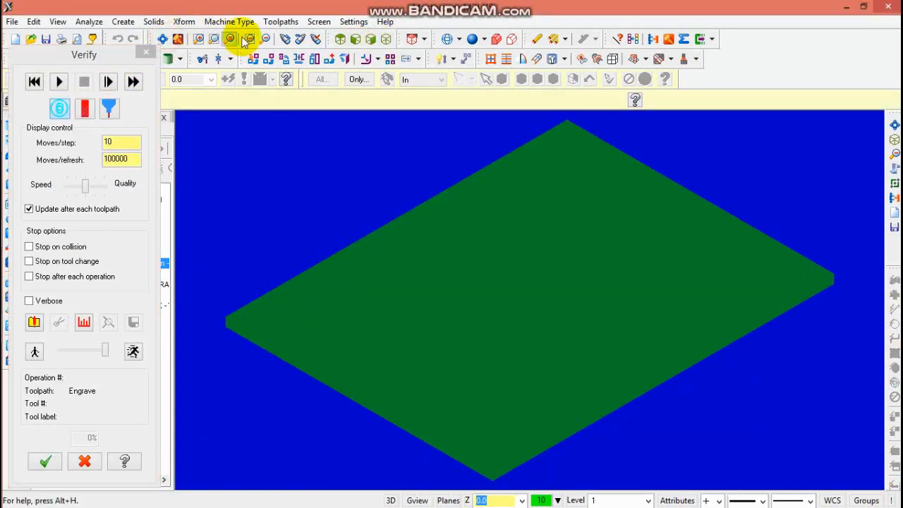
{"action": "left_click", "coordinate": [266, 40]}
{"action": "left_click", "coordinate": [84, 110]}
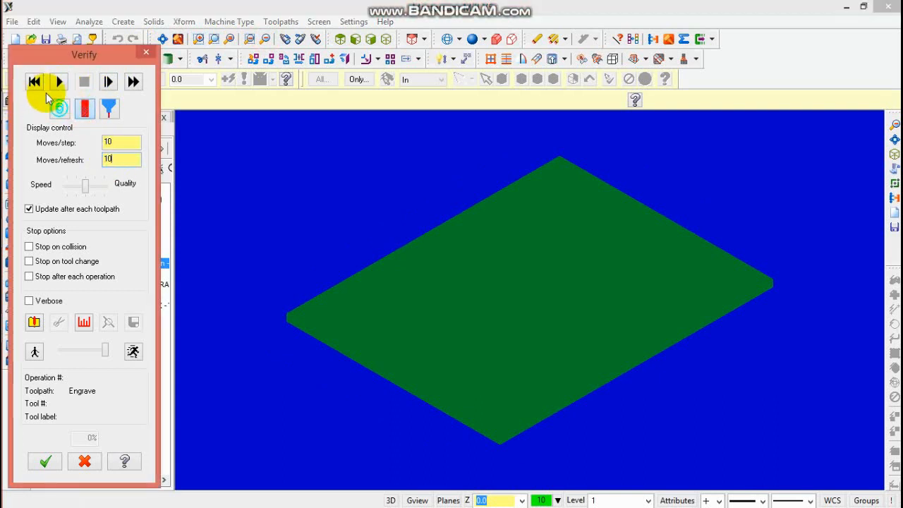
{"action": "left_click", "coordinate": [64, 86]}
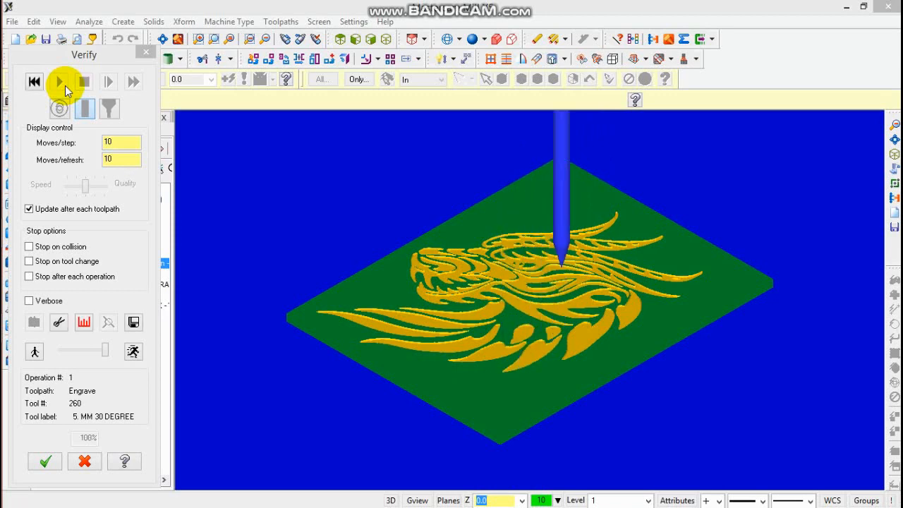
{"action": "middle_click_drag", "start_coordinate": [798, 337], "coordinate": [717, 371]}
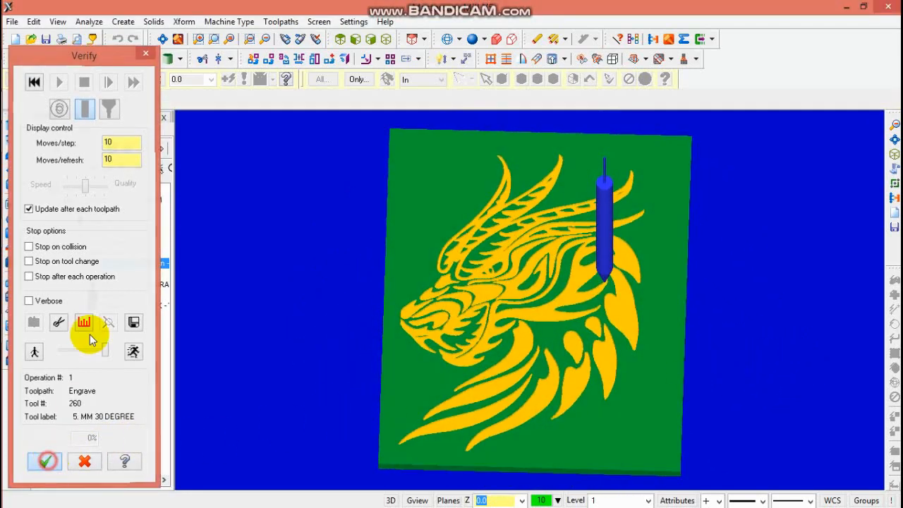
{"action": "left_click", "coordinate": [45, 461]}
Start saving the part as a Mastercam X5 file in the MCX folder.
{"action": "left_click", "coordinate": [47, 40]}
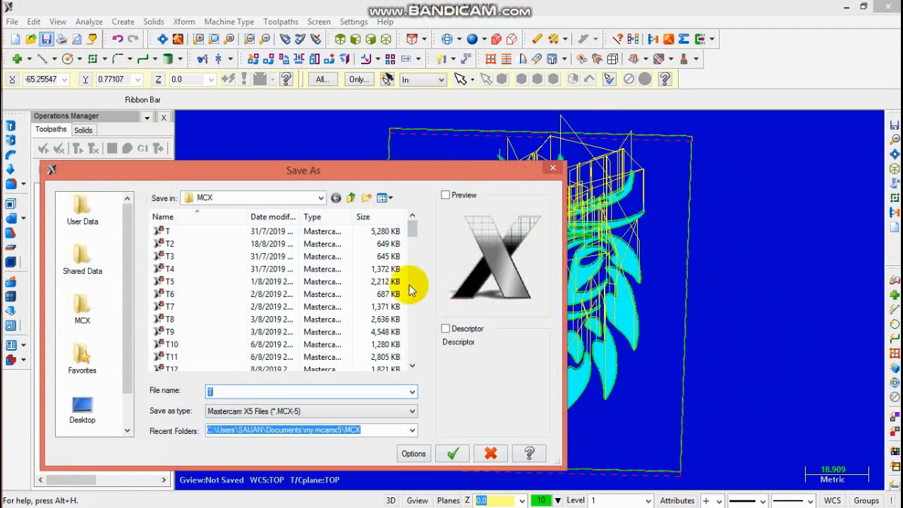